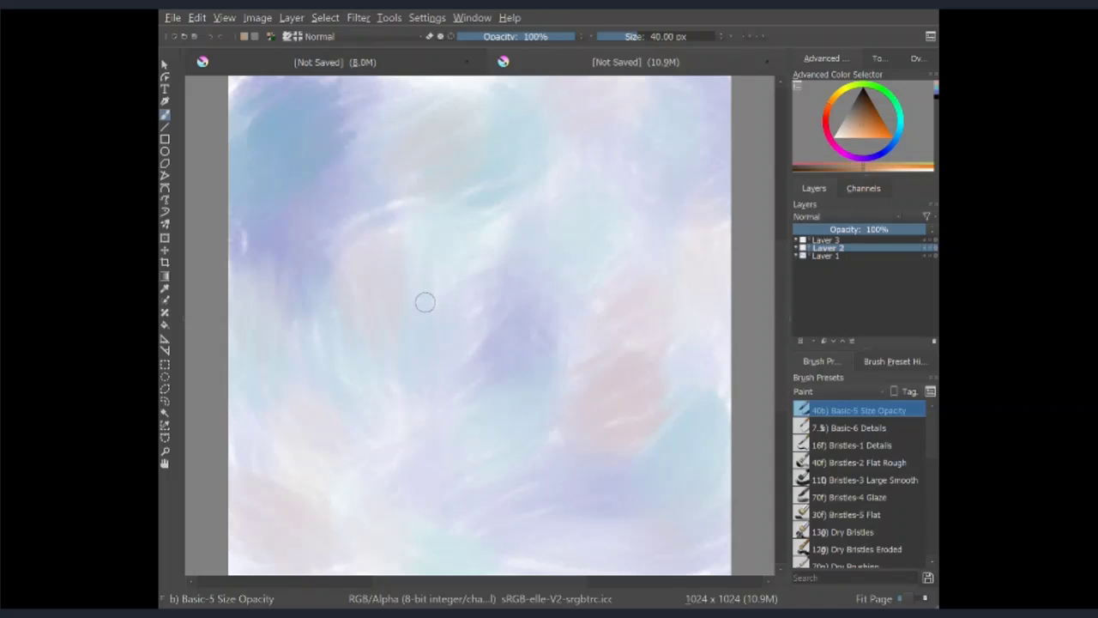
- Paint a wide rounded head and a bell-shaped torso in tan at the canvas centre with the 40 px brush
mouse_move(424, 301)
mouse_down()
mouse_move(519, 294)
mouse_move(428, 340)
mouse_move(461, 360)
mouse_move(429, 365)
mouse_move(507, 321)
mouse_move(532, 321)
mouse_move(544, 304)
mouse_move(421, 370)
mouse_move(515, 382)
mouse_up()
key(ctrl+z)
click(874, 127)
mouse_move(443, 419)
mouse_down()
mouse_move(523, 451)
mouse_move(461, 412)
mouse_move(451, 443)
mouse_move(485, 476)
mouse_move(462, 384)
mouse_move(409, 452)
mouse_move(433, 481)
mouse_up()
scroll(432, 480, down, 1)
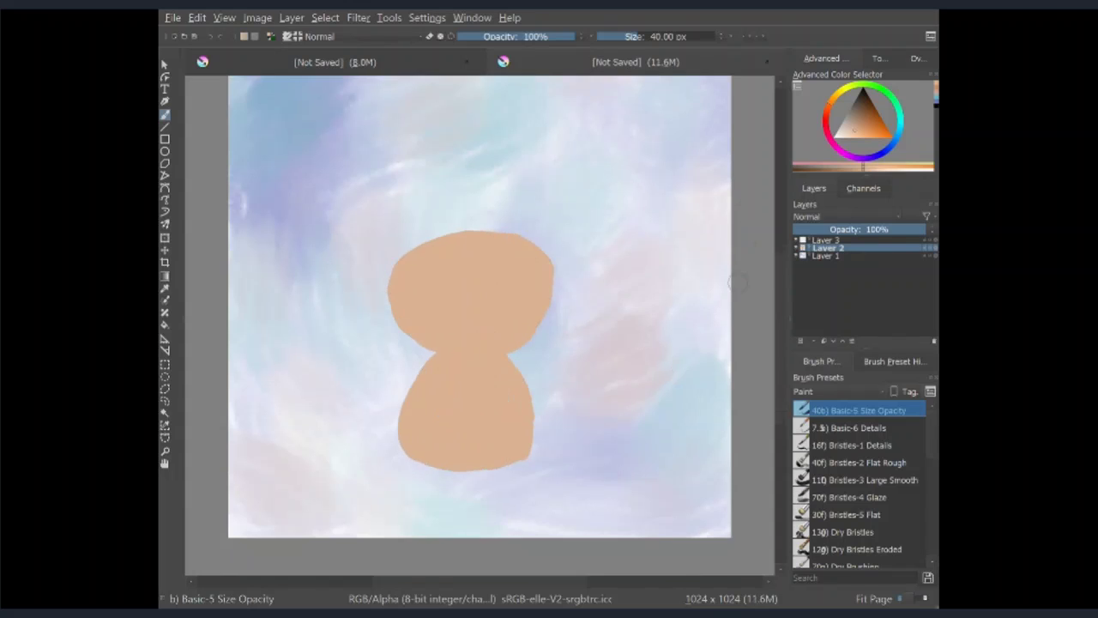
- Reduce the brush to 15.05 px and paint two outstretched arms with hands in the same tan
key(bracketleft)
key(bracketleft)
key(bracketleft)
mouse_move(422, 370)
mouse_down()
mouse_move(369, 414)
mouse_move(429, 364)
mouse_up()
drag(532, 378, 539, 393)
drag(354, 403, 350, 427)
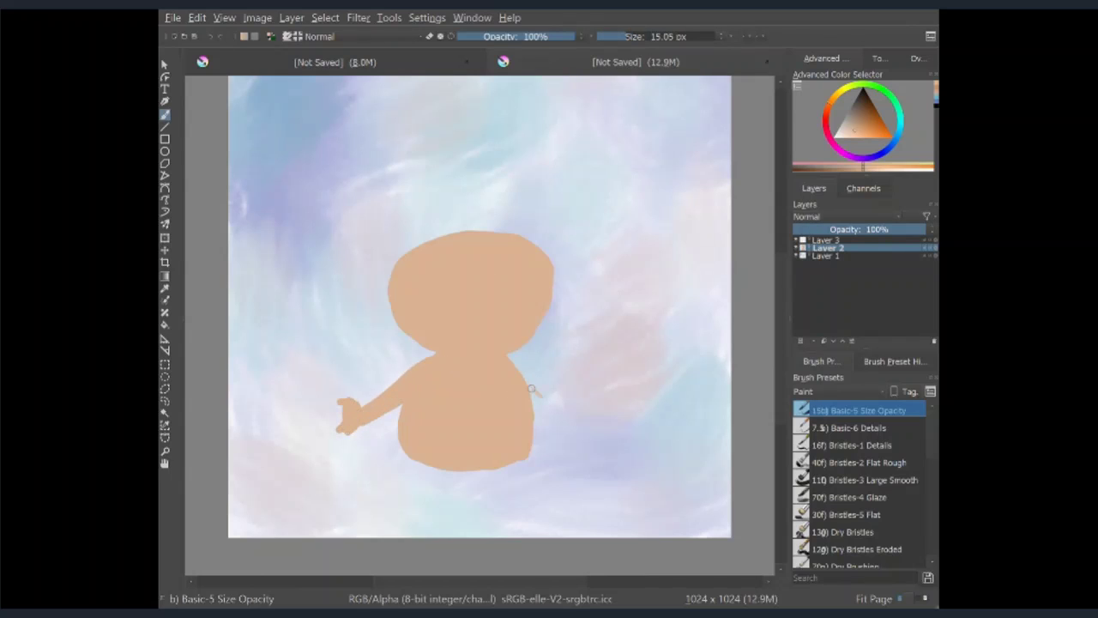
mouse_move(532, 391)
mouse_down()
mouse_move(554, 415)
mouse_move(588, 429)
mouse_up()
- Choose a deep maroon and paint a pair of puffy shorts over the lower torso
click(836, 129)
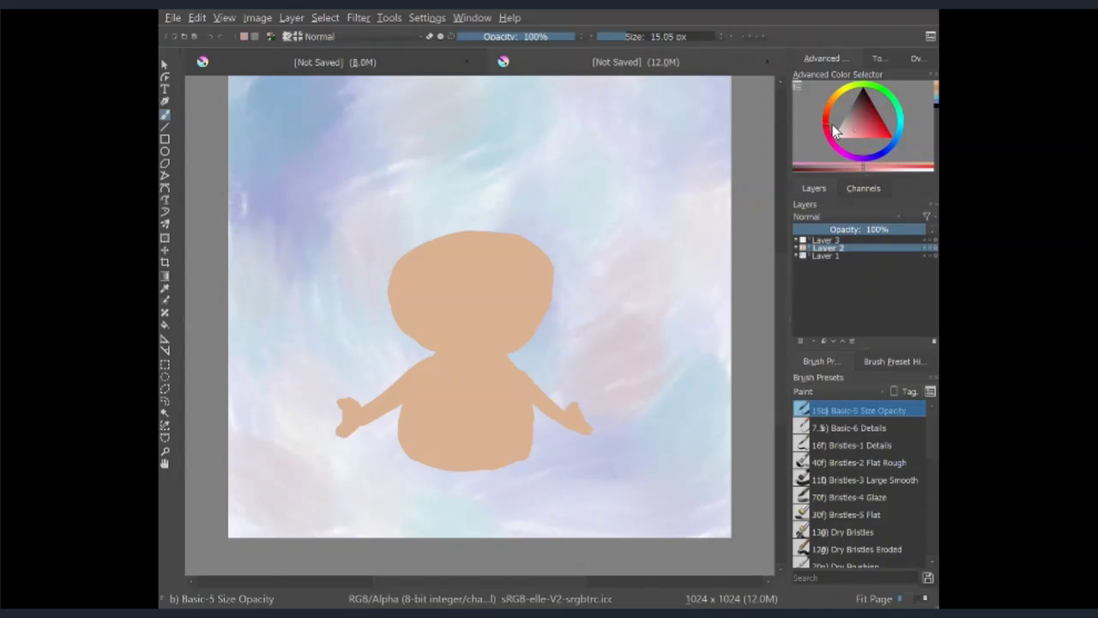
click(837, 129)
mouse_move(427, 464)
mouse_down()
mouse_move(415, 492)
mouse_move(511, 468)
mouse_up()
key(ctrl+z)
click(831, 142)
drag(396, 449, 538, 458)
key(ctrl+z)
mouse_move(398, 453)
mouse_down()
mouse_move(532, 468)
mouse_move(411, 489)
mouse_move(438, 472)
mouse_move(480, 496)
mouse_move(525, 468)
mouse_up()
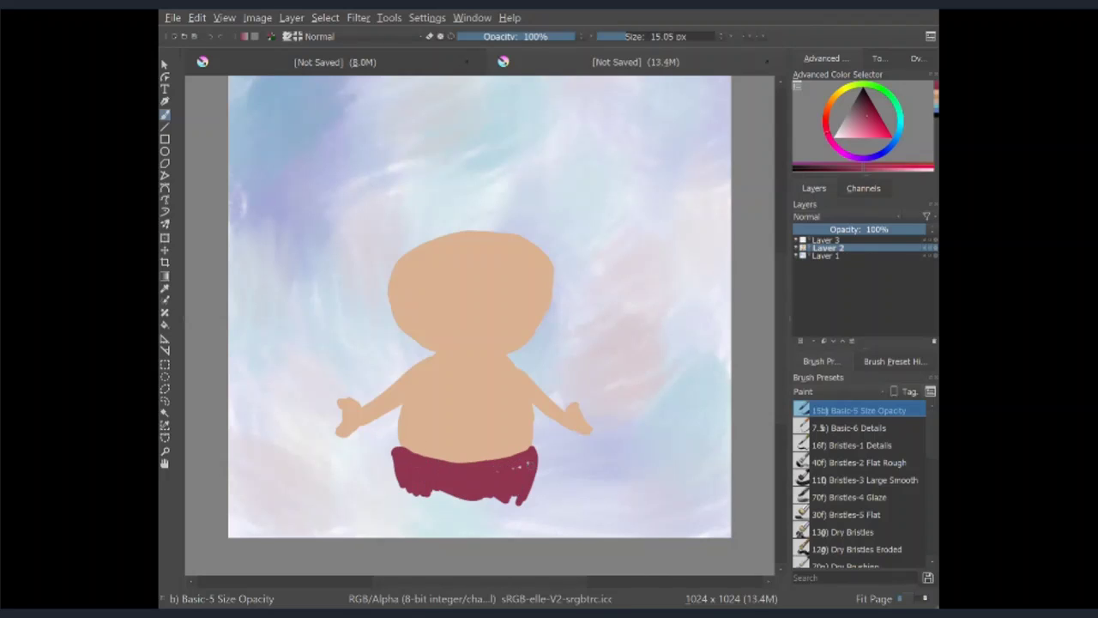
mouse_move(474, 501)
mouse_down()
mouse_move(455, 508)
mouse_move(515, 511)
mouse_move(437, 516)
mouse_move(437, 499)
mouse_up()
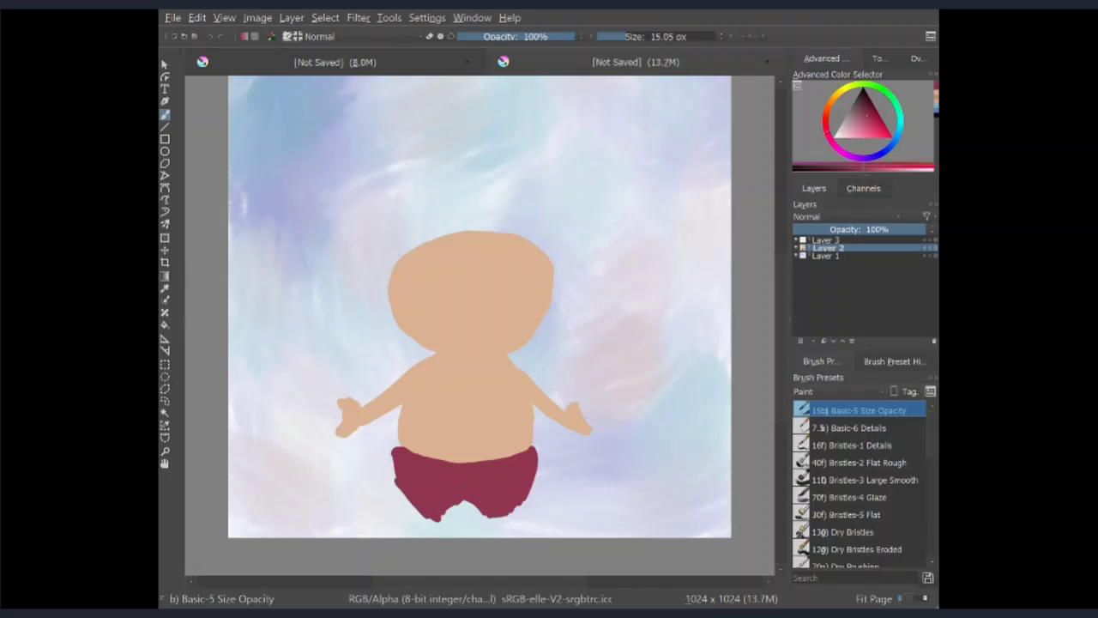
- Smooth the shorts' left edge and paint two tan legs running from the shorts to the canvas bottom
mouse_move(393, 453)
mouse_down()
mouse_move(410, 514)
mouse_move(440, 536)
mouse_up()
ctrl+click(429, 438)
drag(495, 515, 503, 536)
drag(436, 517, 441, 536)
drag(498, 513, 501, 523)
- Shade the sides and the leg openings of the shorts with a darker maroon
click(905, 144)
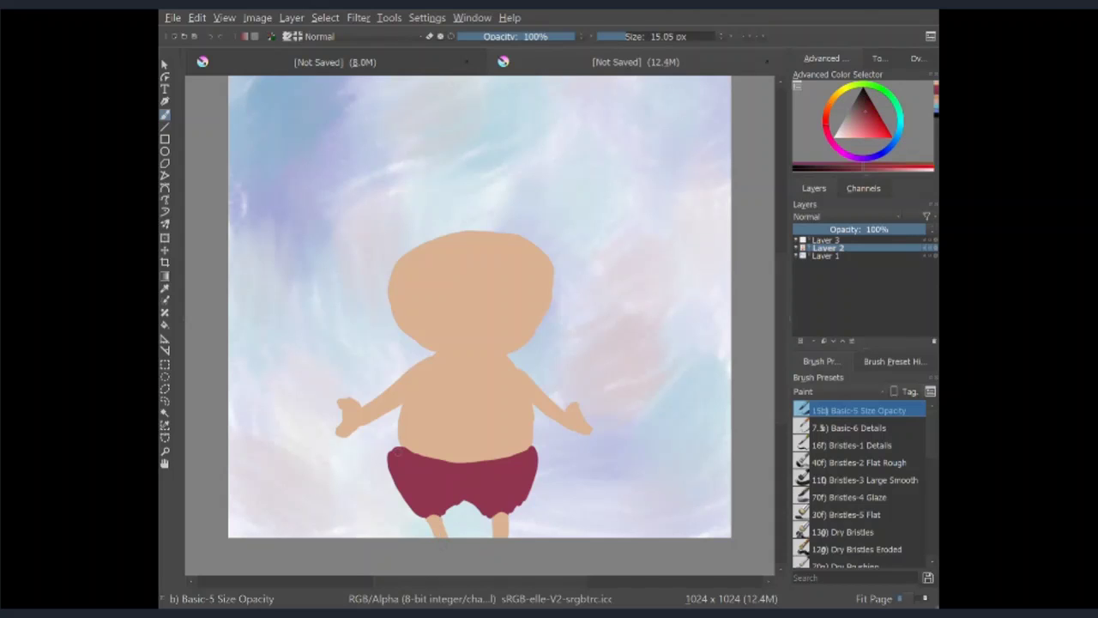
mouse_move(399, 489)
mouse_down()
mouse_move(416, 506)
mouse_move(481, 515)
mouse_up()
key(ctrl+z)
key(ctrl+z)
ctrl+click(396, 467)
mouse_move(396, 451)
mouse_down()
mouse_move(419, 510)
mouse_move(433, 512)
mouse_move(420, 497)
mouse_move(450, 504)
mouse_move(498, 488)
mouse_move(486, 510)
mouse_move(534, 490)
mouse_move(519, 505)
mouse_move(536, 447)
mouse_up()
- Choose a medium brown and paint a curved shadow across the neck below the head
click(894, 100)
click(849, 135)
drag(435, 353, 507, 353)
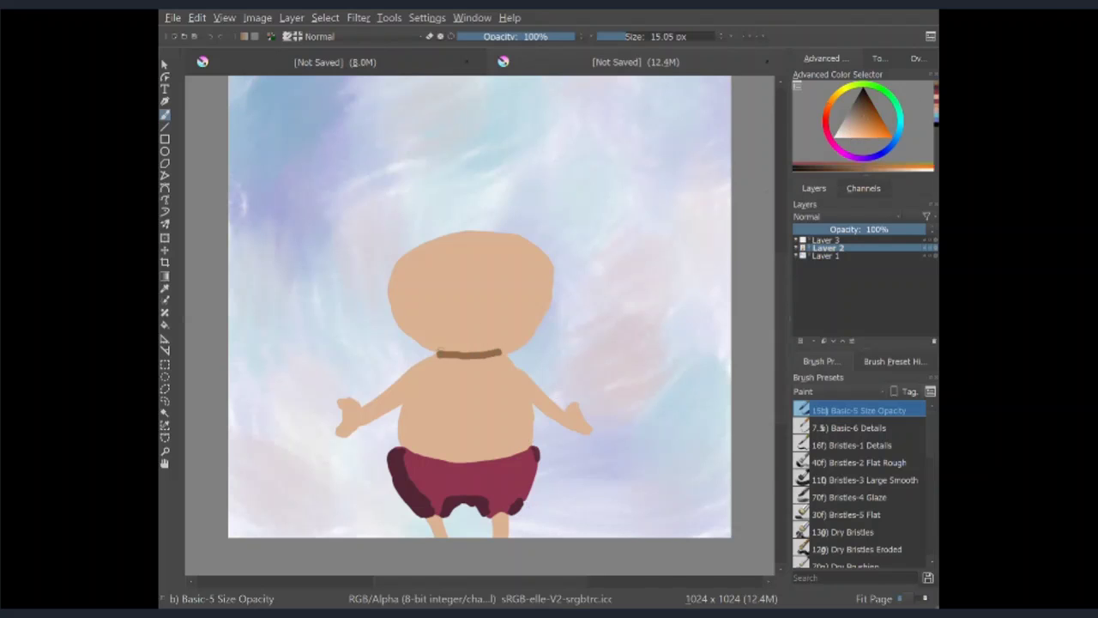
mouse_move(437, 357)
mouse_down()
mouse_move(508, 368)
mouse_move(484, 351)
mouse_up()
mouse_move(439, 362)
mouse_down()
mouse_move(512, 373)
mouse_move(452, 362)
mouse_up()
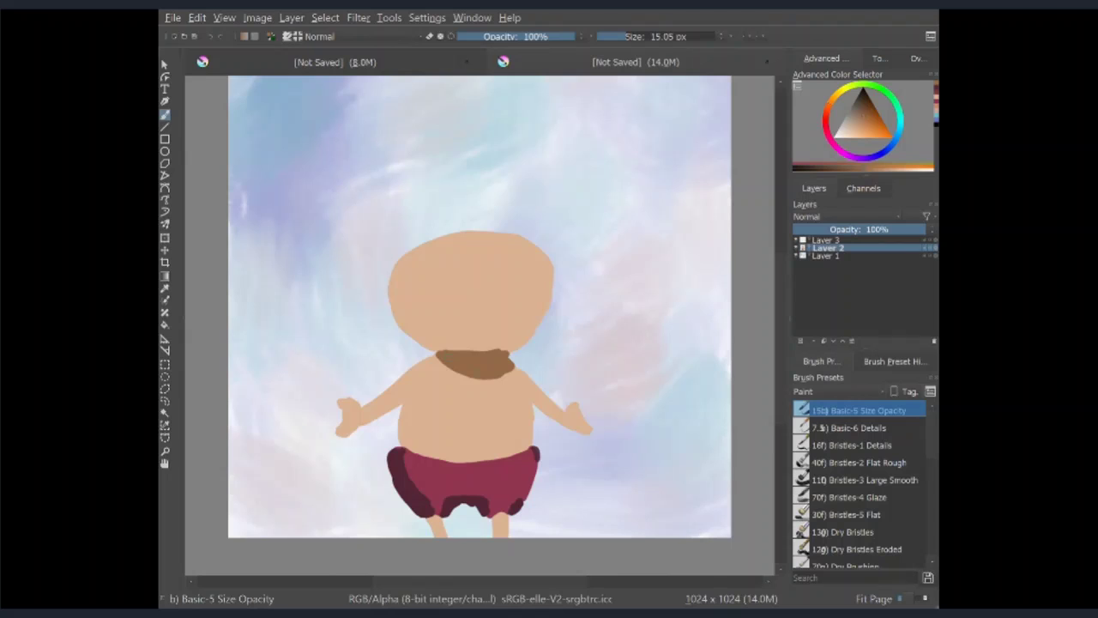
- Add brown shading to the torso's left edge and the undersides of both hands
mouse_move(405, 442)
mouse_down()
mouse_move(403, 412)
mouse_move(410, 451)
mouse_up()
drag(345, 432, 360, 425)
drag(570, 420, 587, 431)
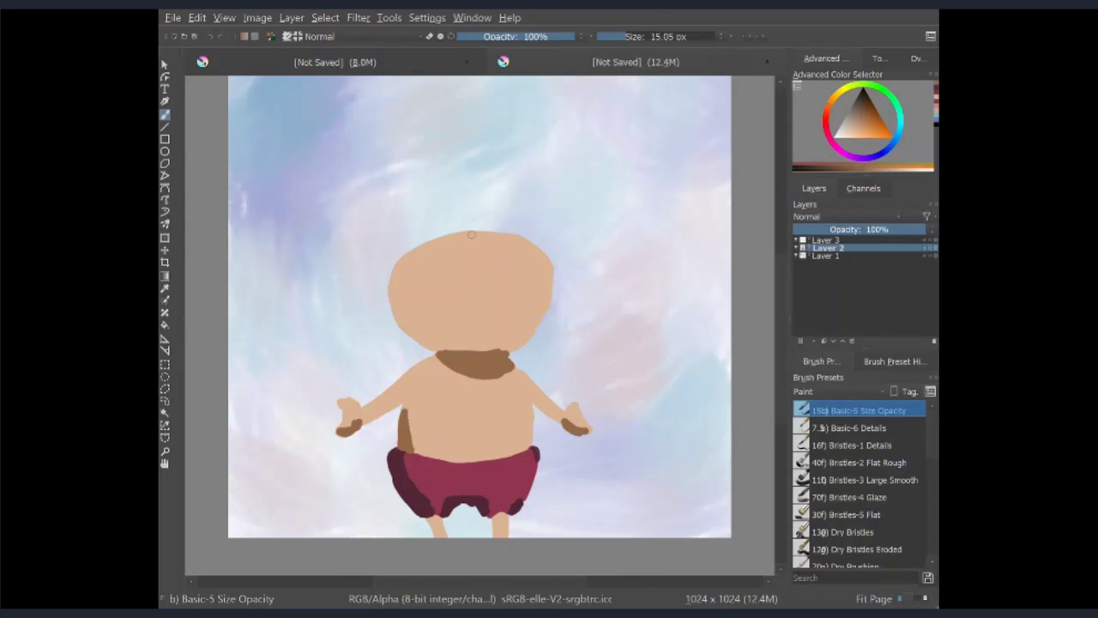
- Paint a brown shadow band along the top of the head and down its left side to the neck
mouse_move(550, 263)
mouse_down()
mouse_move(393, 271)
mouse_move(552, 262)
mouse_up()
mouse_move(460, 247)
mouse_down()
mouse_move(395, 314)
mouse_move(405, 337)
mouse_up()
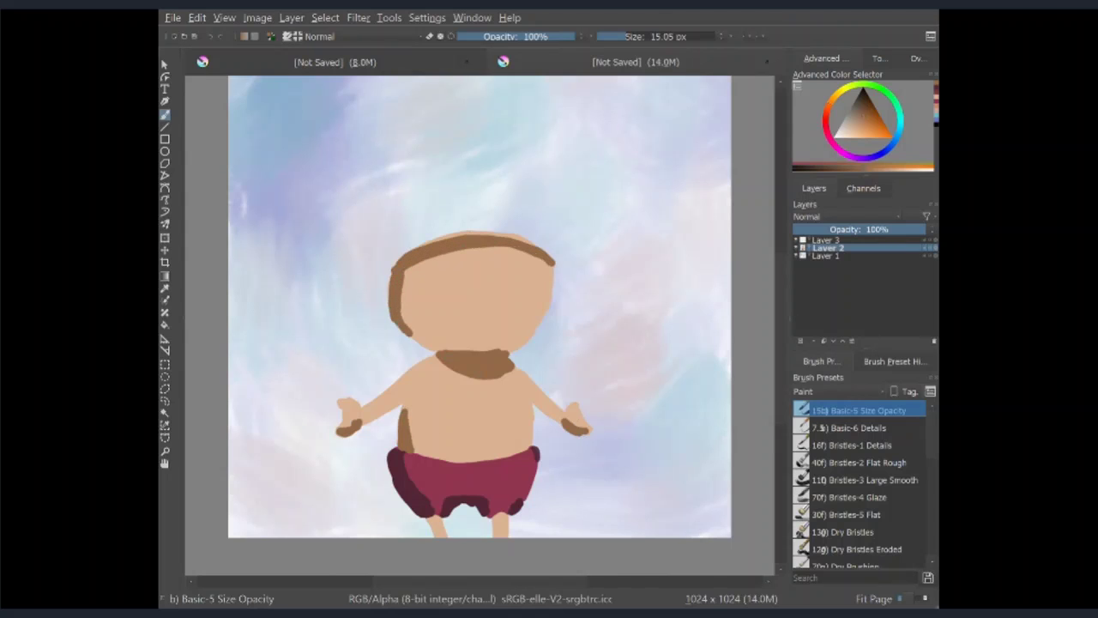
mouse_move(403, 271)
mouse_down()
mouse_move(436, 353)
mouse_move(415, 268)
mouse_up()
drag(410, 266, 408, 288)
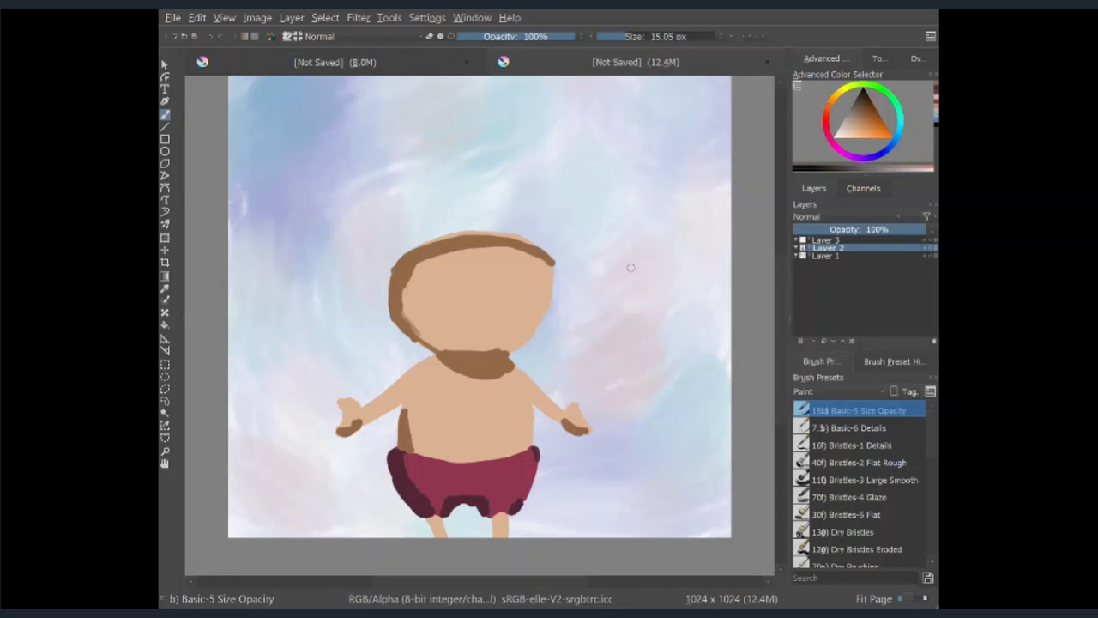
mouse_move(342, 403)
mouse_down()
mouse_move(339, 429)
mouse_move(326, 404)
mouse_move(336, 431)
mouse_move(319, 425)
mouse_move(331, 431)
mouse_move(330, 420)
mouse_up()
key([)
key([)
key([)
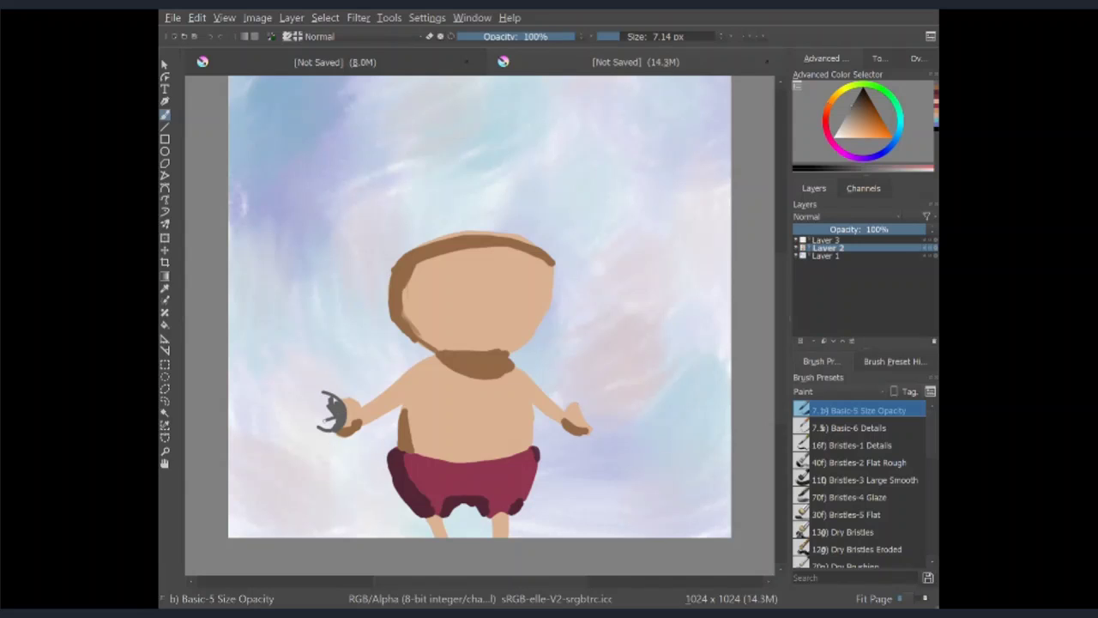
mouse_move(580, 400)
mouse_down()
mouse_move(588, 427)
mouse_move(598, 423)
mouse_up()
click(867, 57)
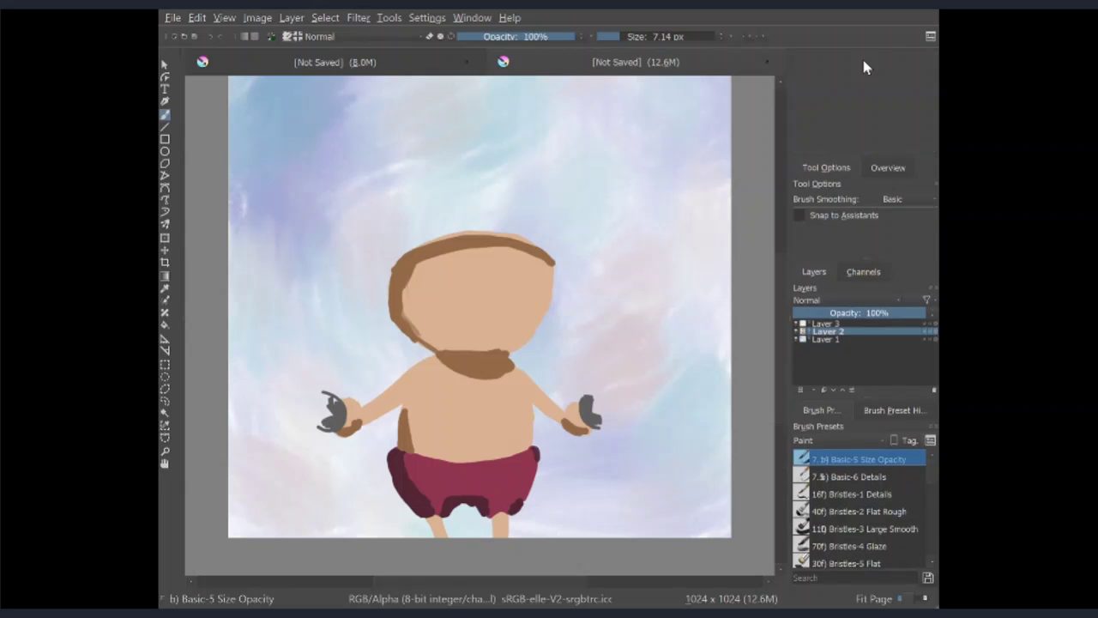
click(822, 57)
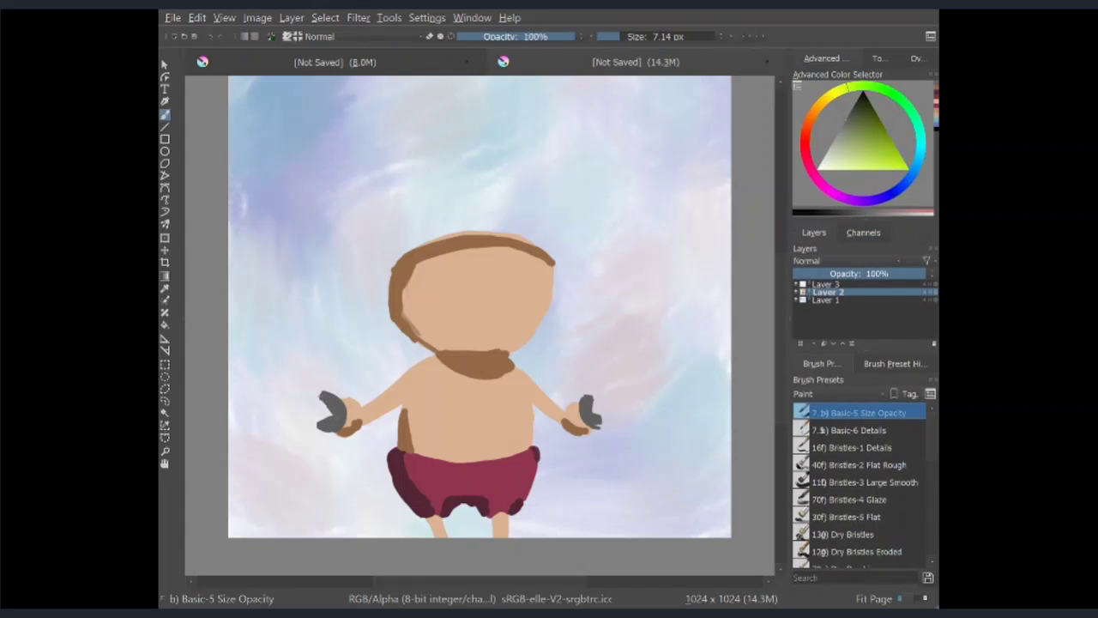
key(ctrl+z)
key(ctrl+z)
- Paint a round dark-grey blob at the end of each hand, using a 25.36 px brush
mouse_move(335, 404)
mouse_down()
mouse_move(319, 412)
mouse_move(331, 420)
mouse_up()
click(640, 39)
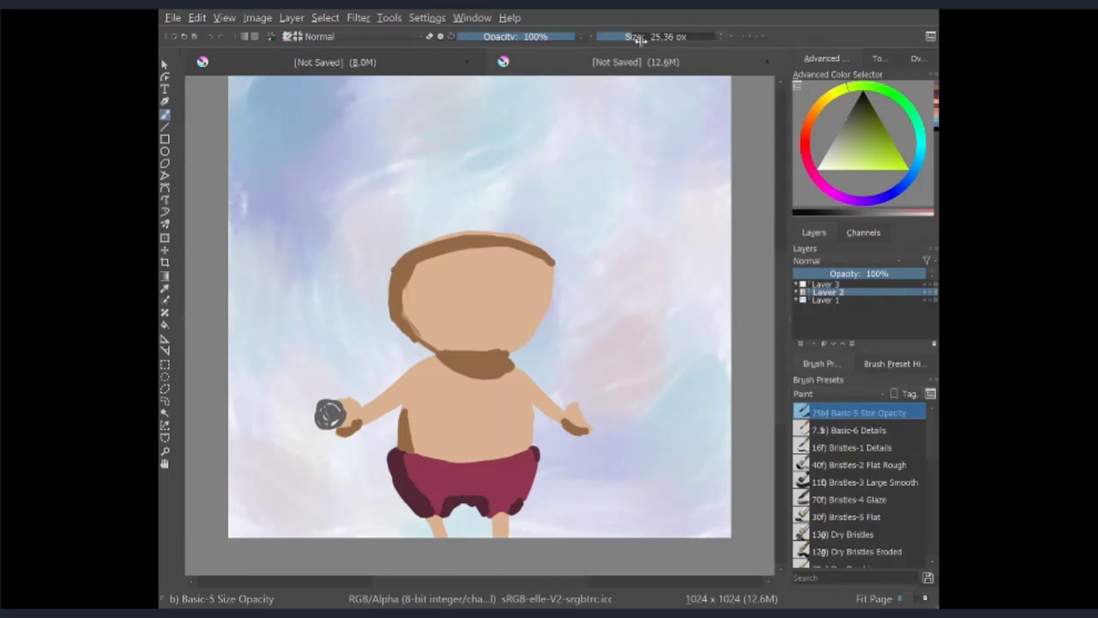
click(331, 416)
click(595, 413)
- Reduce the brush and repaint both hands in the sampled tan where the grey circles overlap them
click(620, 36)
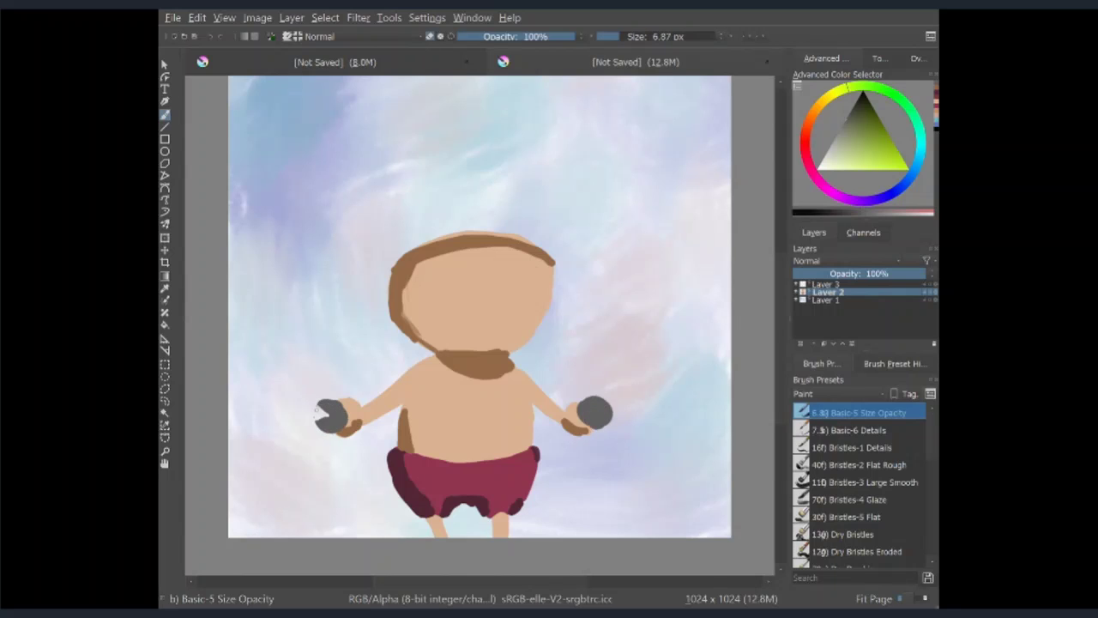
drag(317, 410, 345, 432)
key(ctrl+z)
ctrl+click(347, 427)
drag(578, 410, 590, 424)
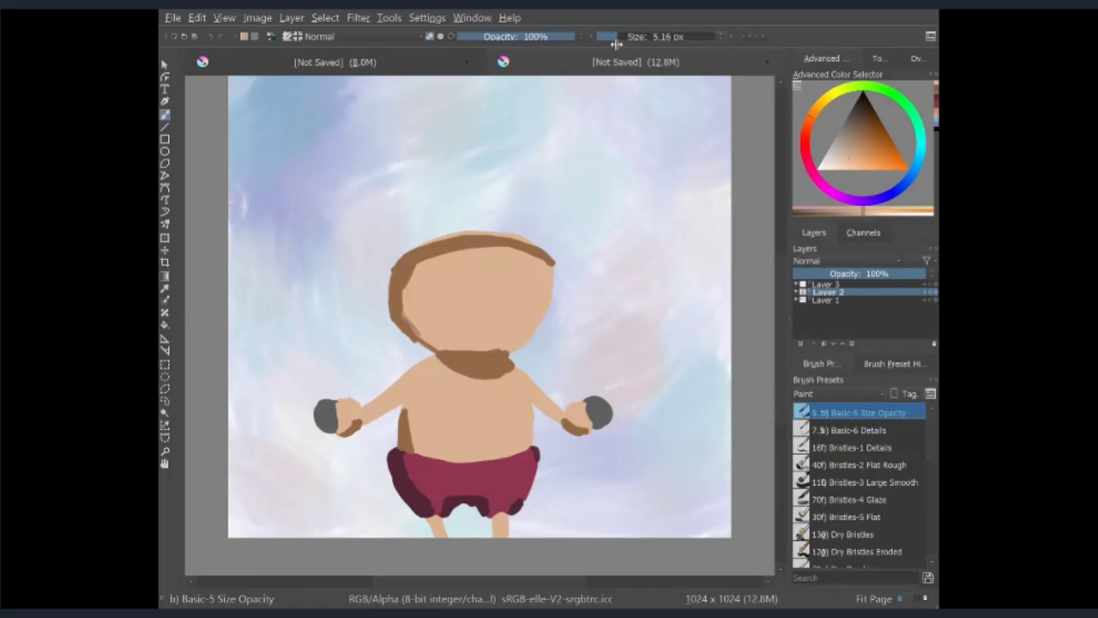
- Erase a notch in each grey circle with a 4.52 px brush to form hooves, and shade their undersides darker
key(bracketleft)
key(bracketleft)
key(bracketleft)
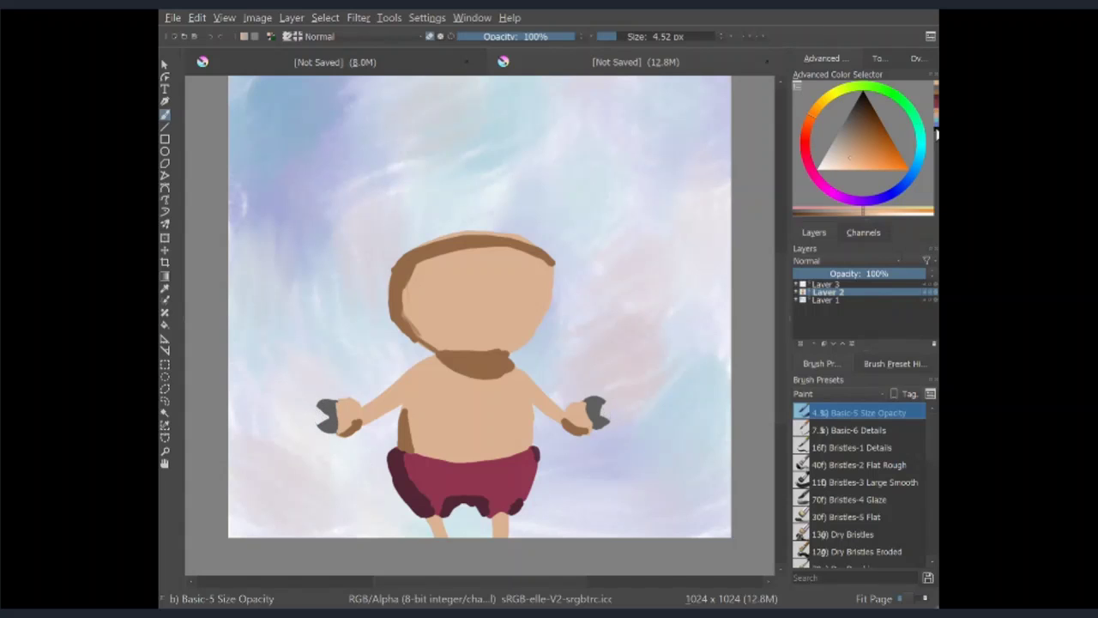
click(866, 119)
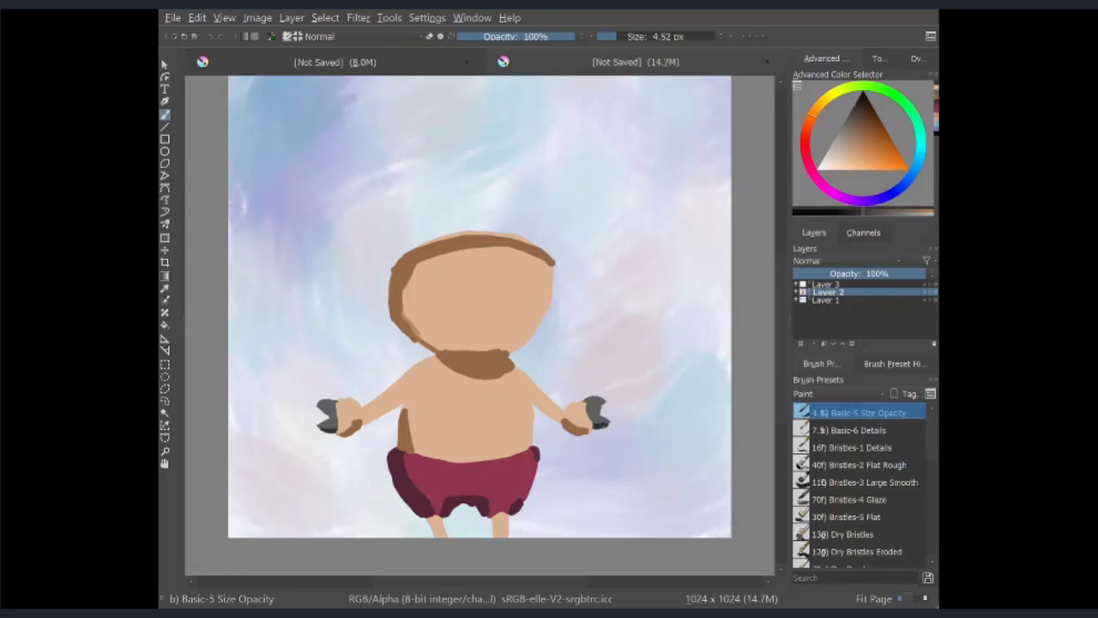
- Choose a muted red and paint the hat brim's underside in an arc around the head with a 16.44 px brush
click(830, 194)
click(805, 144)
click(875, 163)
click(812, 171)
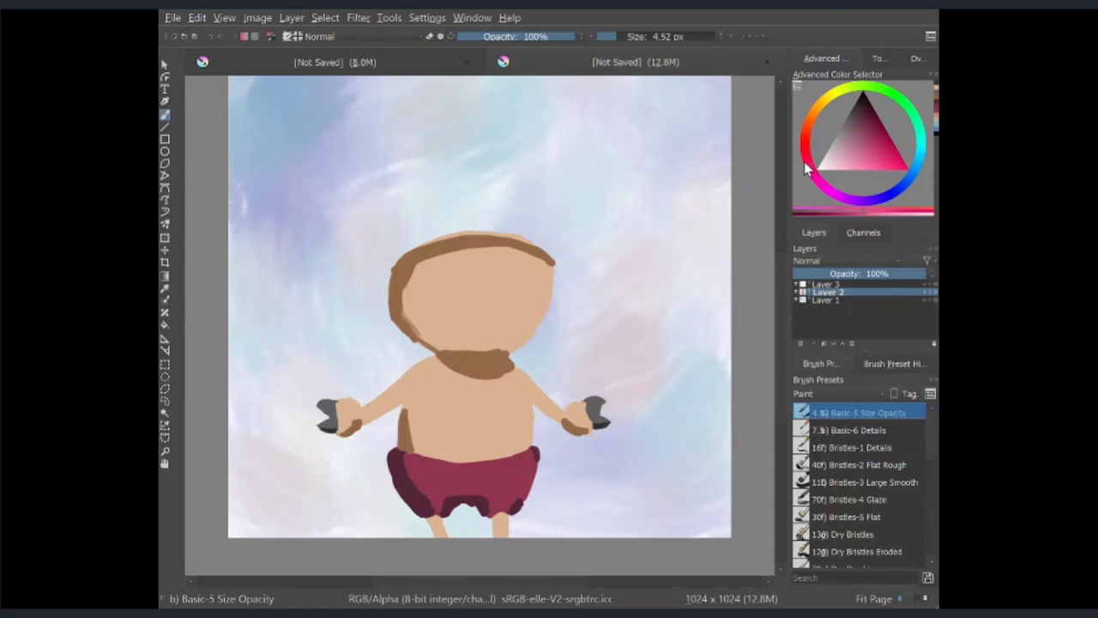
click(811, 160)
click(860, 146)
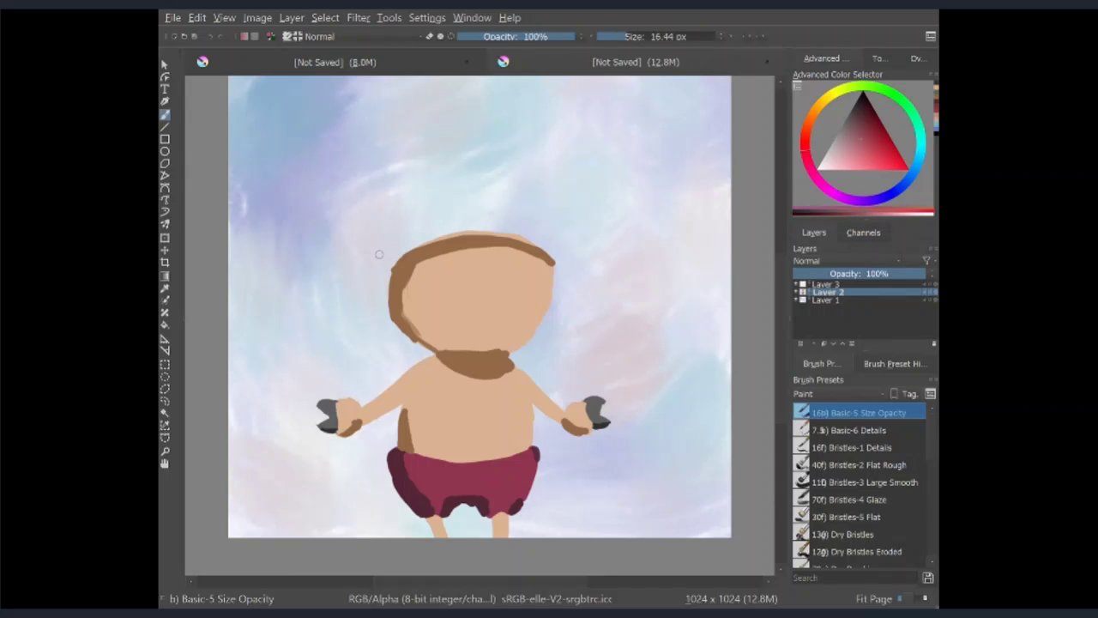
mouse_move(378, 254)
mouse_down()
mouse_move(483, 217)
mouse_move(556, 292)
mouse_up()
drag(558, 291, 378, 277)
key(ctrl+z)
mouse_move(404, 225)
mouse_down()
mouse_move(369, 289)
mouse_move(362, 258)
mouse_move(556, 274)
mouse_move(557, 302)
mouse_up()
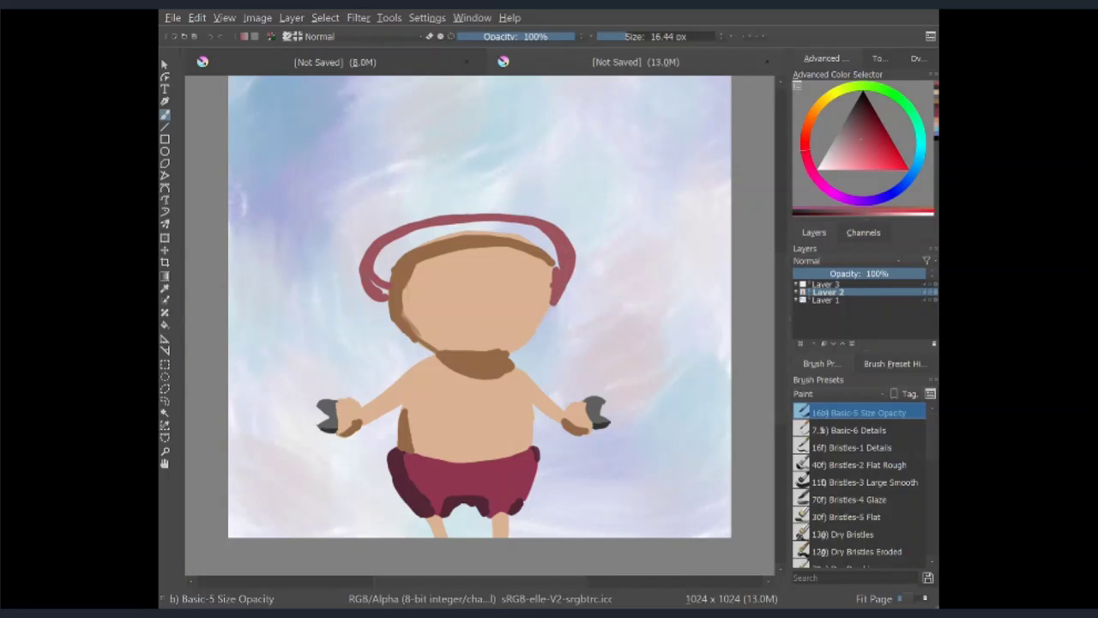
mouse_move(383, 252)
mouse_down()
mouse_move(386, 287)
mouse_move(434, 230)
mouse_move(407, 234)
mouse_move(507, 225)
mouse_move(538, 232)
mouse_move(511, 230)
mouse_move(557, 268)
mouse_up()
- Widen the muted-red brim underside outward and downward on both sides of the head
click(852, 149)
mouse_move(352, 253)
mouse_down()
mouse_move(356, 281)
mouse_move(356, 238)
mouse_move(356, 296)
mouse_move(345, 254)
mouse_up()
click(864, 150)
ctrl+click(365, 257)
drag(559, 230, 585, 273)
drag(347, 290, 386, 322)
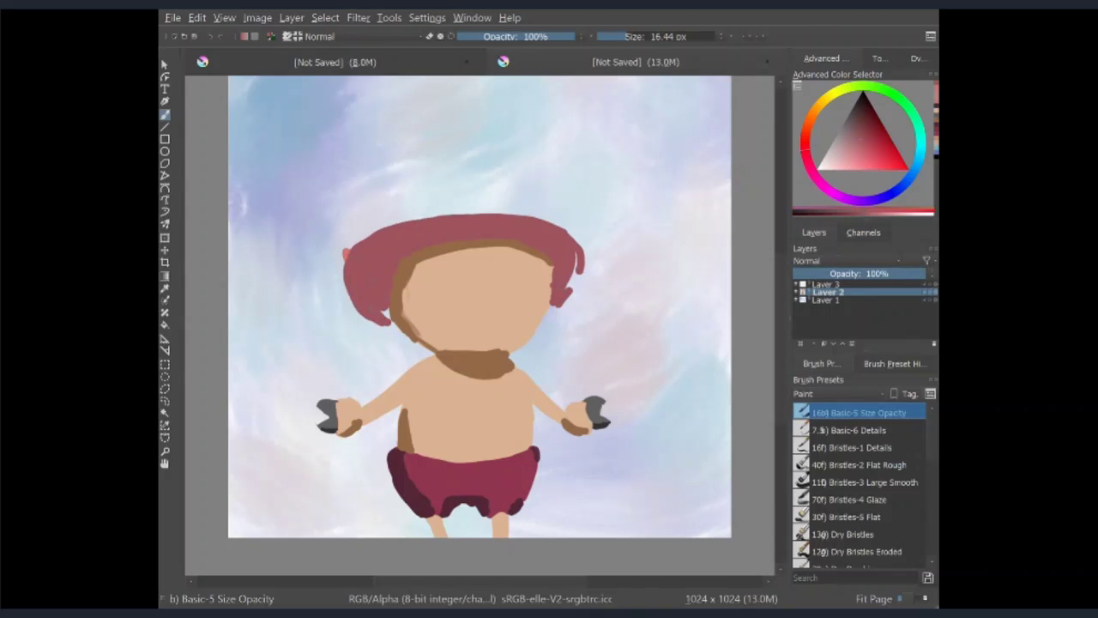
drag(545, 324, 590, 275)
drag(591, 230, 567, 300)
mouse_move(577, 261)
mouse_down()
mouse_move(554, 313)
mouse_move(562, 319)
mouse_up()
- Paint a lighter red upper brim curving over the muted-red underside
mouse_move(336, 249)
mouse_down()
mouse_move(502, 195)
mouse_move(601, 230)
mouse_move(423, 195)
mouse_move(603, 281)
mouse_up()
key(ctrl+z)
mouse_move(340, 249)
mouse_down()
mouse_move(337, 287)
mouse_move(481, 211)
mouse_move(594, 266)
mouse_move(360, 257)
mouse_up()
mouse_move(377, 219)
mouse_down()
mouse_move(455, 202)
mouse_move(536, 207)
mouse_move(596, 248)
mouse_up()
- Outline the tall hat crown above the brim in light red and fill it in
mouse_move(362, 106)
mouse_down()
mouse_move(369, 210)
mouse_move(587, 100)
mouse_move(575, 208)
mouse_up()
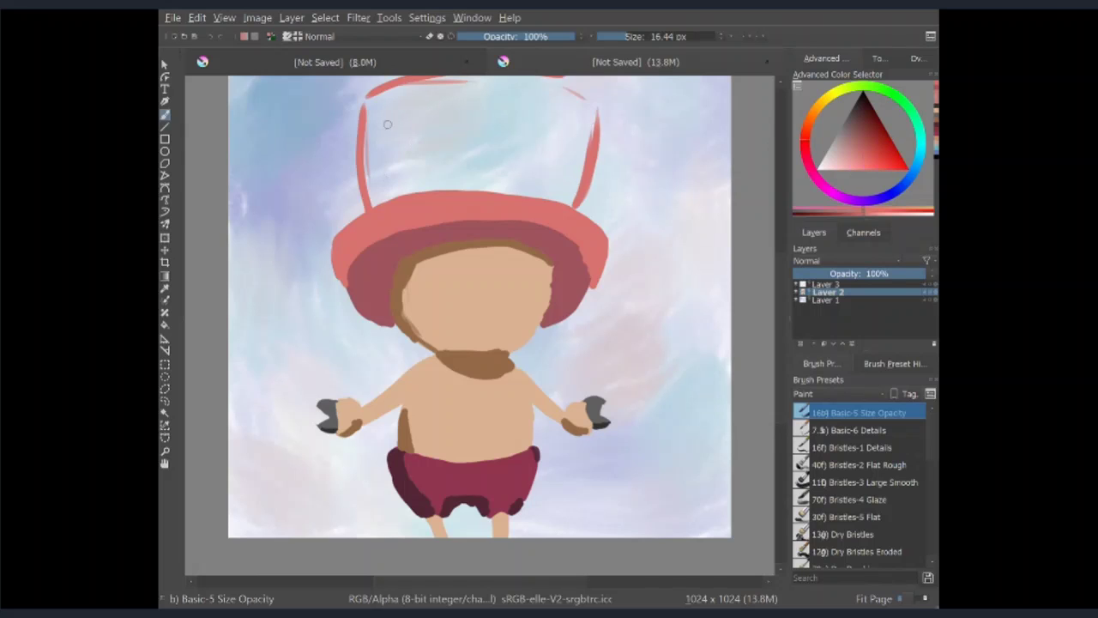
mouse_move(377, 121)
mouse_down()
mouse_move(395, 103)
mouse_move(420, 154)
mouse_move(386, 176)
mouse_up()
mouse_move(411, 111)
mouse_down()
mouse_move(506, 94)
mouse_move(575, 193)
mouse_move(498, 155)
mouse_move(468, 184)
mouse_move(502, 137)
mouse_move(460, 152)
mouse_move(438, 176)
mouse_up()
- Paint a white X with flared ends on the hat's front using a 14.60 px brush
click(820, 167)
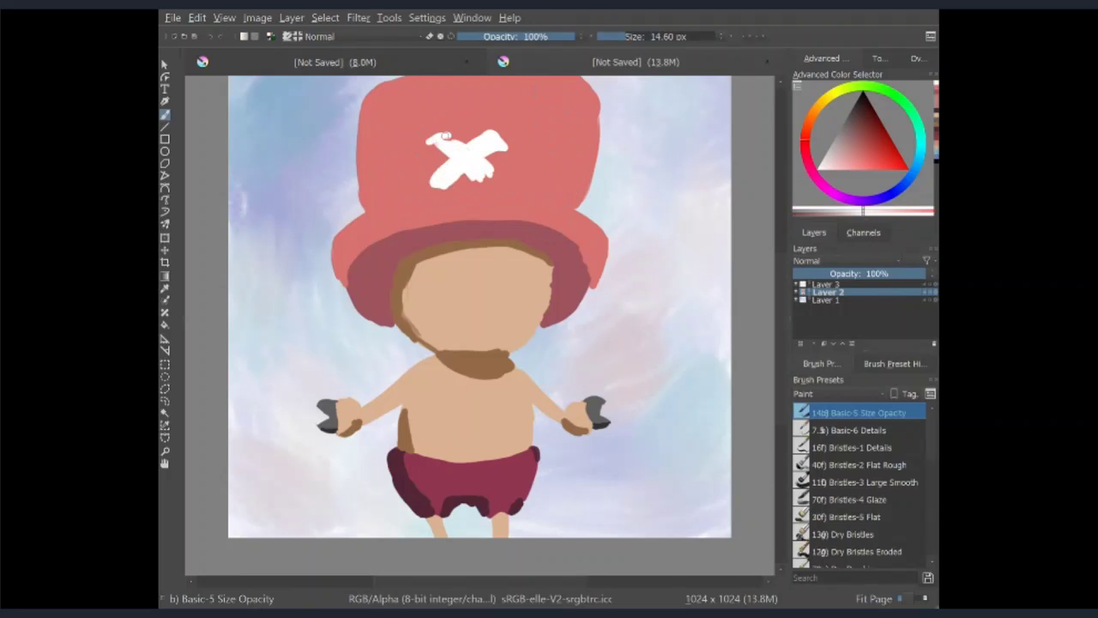
mouse_move(437, 137)
mouse_down()
mouse_move(493, 185)
mouse_move(496, 172)
mouse_up()
- Paint a small tan ear with a brown outer edge on each side of the hat just above the brim
click(813, 115)
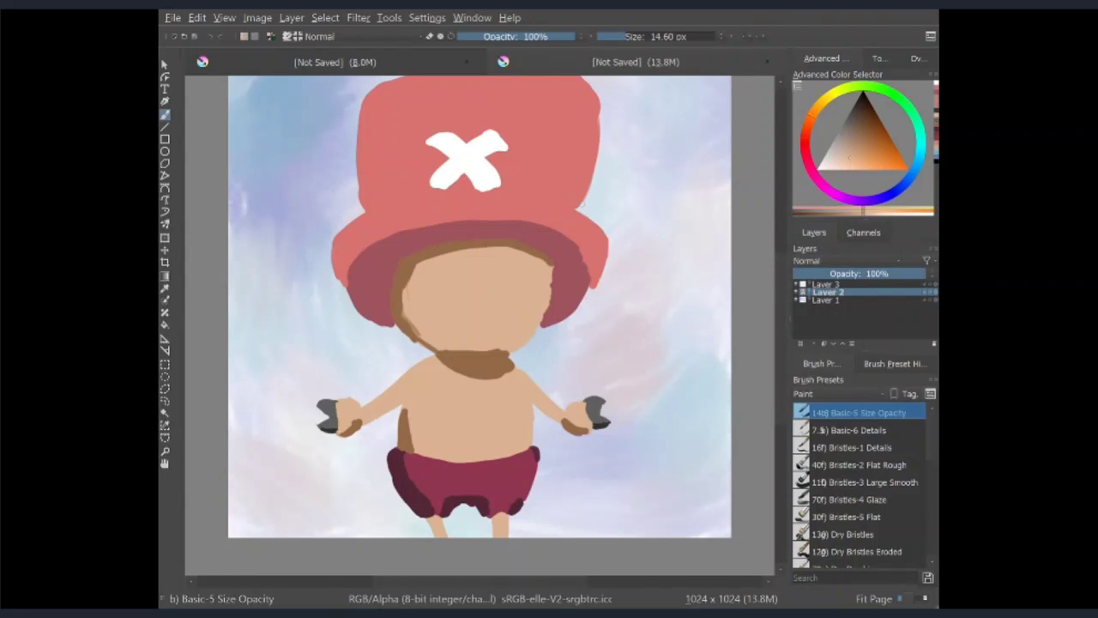
drag(576, 202, 590, 211)
drag(352, 197, 368, 211)
drag(592, 211, 598, 206)
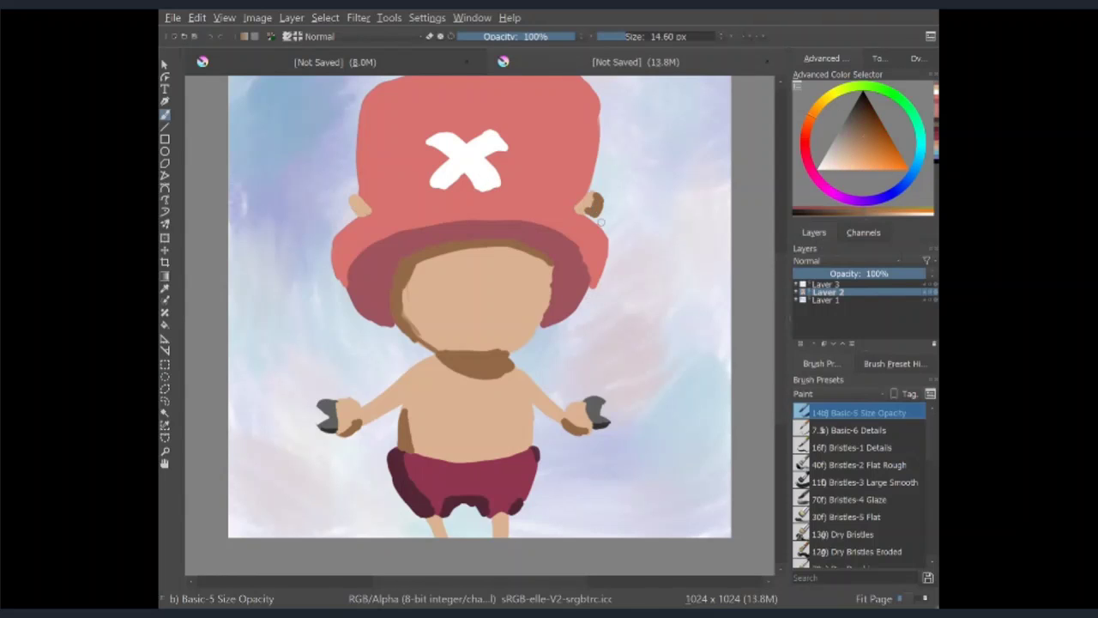
drag(345, 204, 352, 214)
- Choose medium brown and paint a solid two-pronged antler on the right side of the hat
click(863, 133)
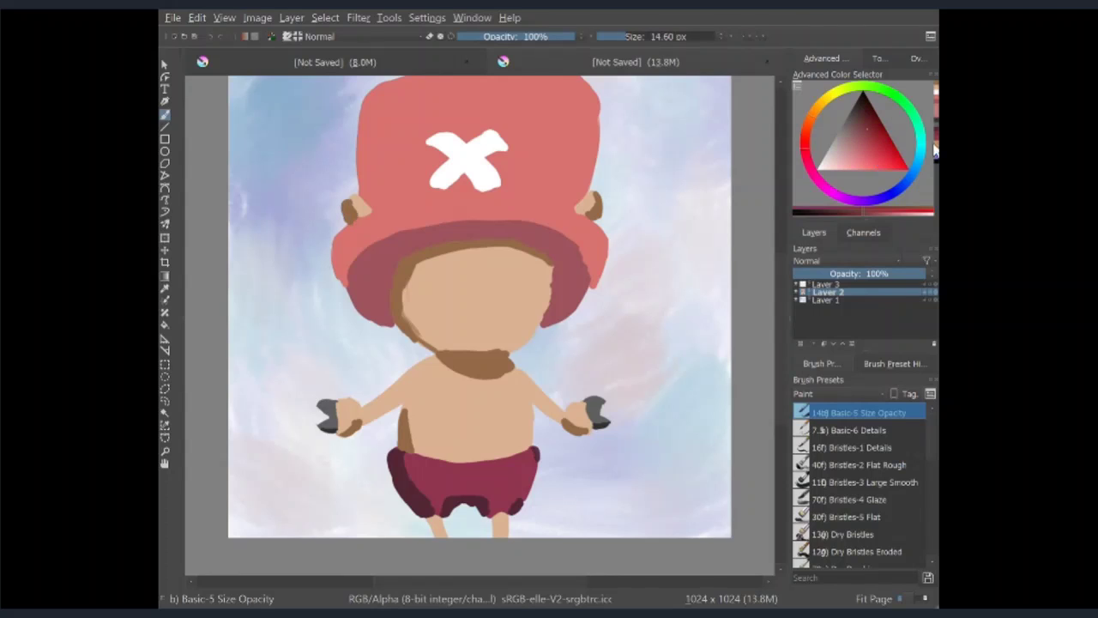
click(876, 134)
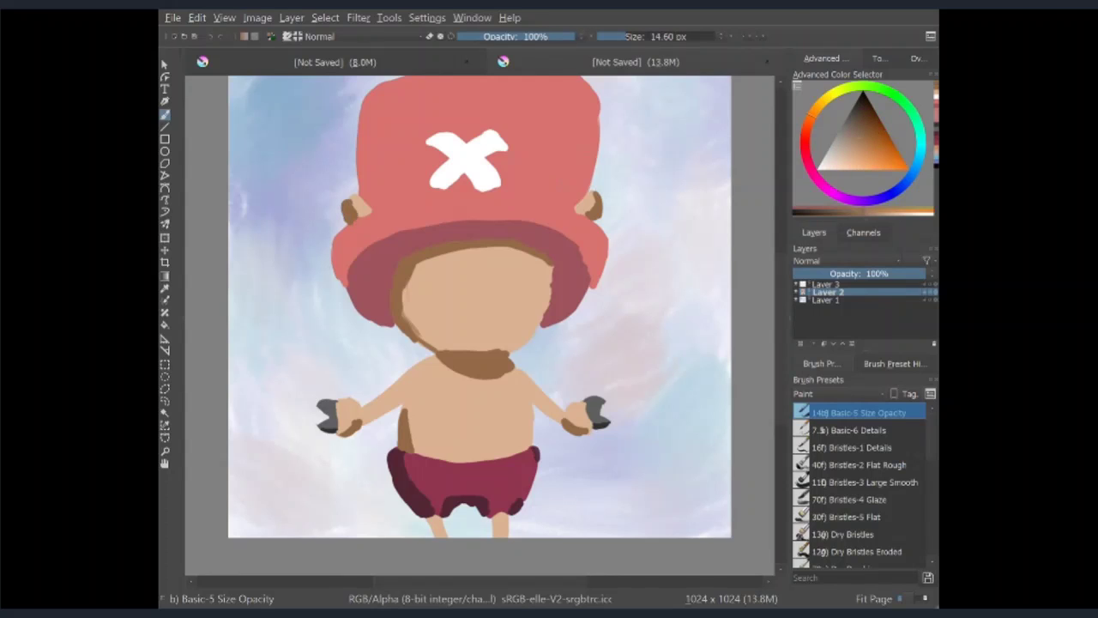
drag(558, 189, 587, 177)
mouse_move(571, 90)
mouse_down()
mouse_move(597, 191)
mouse_move(699, 127)
mouse_move(705, 110)
mouse_move(669, 101)
mouse_move(686, 130)
mouse_up()
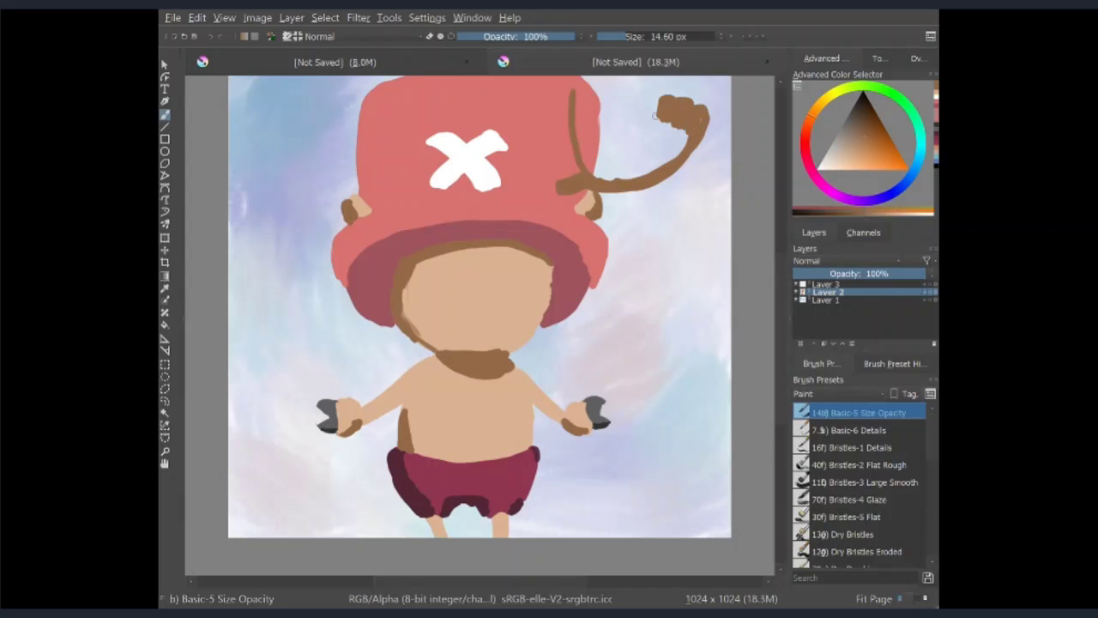
drag(609, 91, 618, 155)
mouse_move(573, 89)
mouse_down()
mouse_move(587, 79)
mouse_move(611, 101)
mouse_move(589, 130)
mouse_up()
mouse_move(620, 160)
mouse_down()
mouse_move(663, 118)
mouse_move(625, 157)
mouse_up()
drag(625, 156, 657, 111)
mouse_move(587, 115)
mouse_down()
mouse_move(601, 153)
mouse_move(592, 150)
mouse_move(622, 172)
mouse_move(678, 138)
mouse_up()
- Outline a two-pronged antler on the left side of the hat in medium brown using a 10.61 px brush
drag(652, 36, 632, 36)
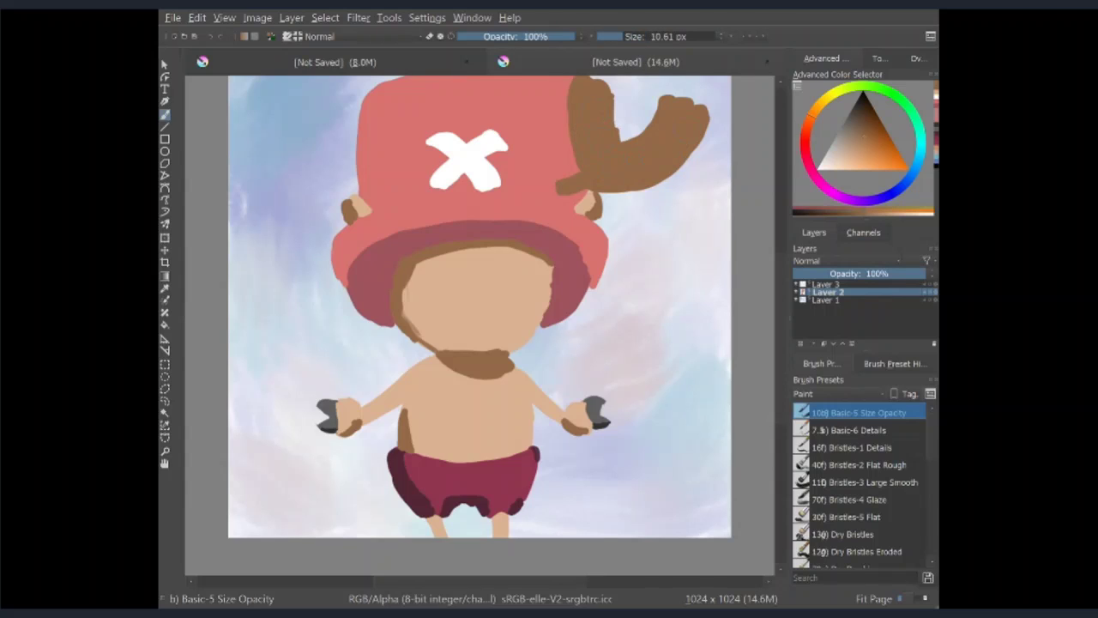
mouse_move(354, 186)
mouse_down()
mouse_move(379, 196)
mouse_move(355, 79)
mouse_up()
mouse_move(370, 167)
mouse_down()
mouse_move(357, 77)
mouse_move(330, 142)
mouse_up()
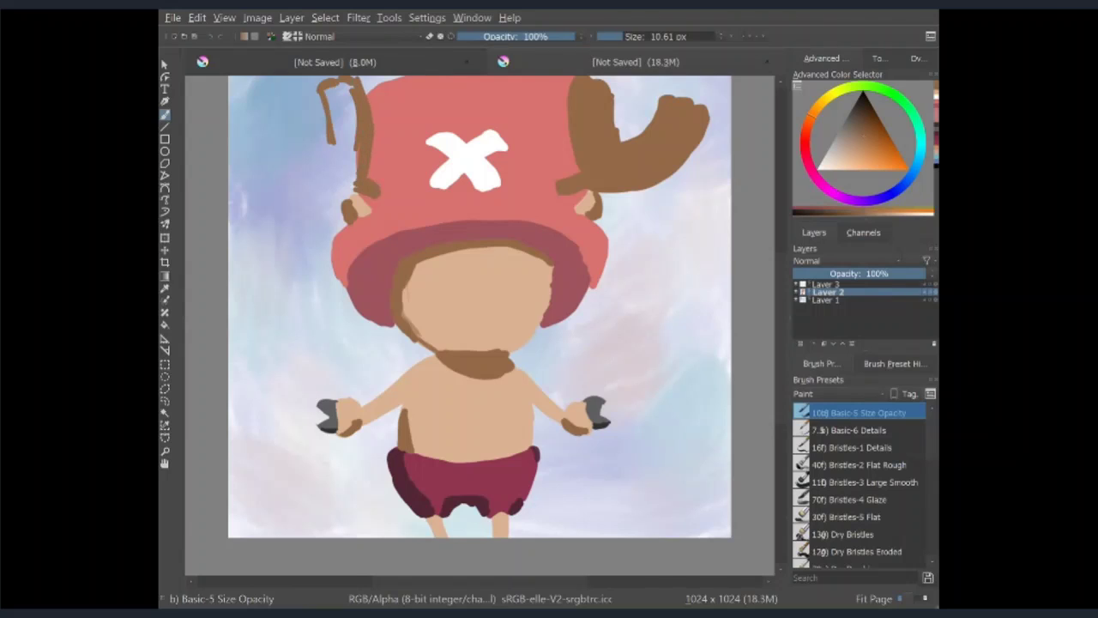
drag(338, 86, 330, 110)
mouse_move(343, 196)
mouse_down()
mouse_move(262, 120)
mouse_move(317, 197)
mouse_up()
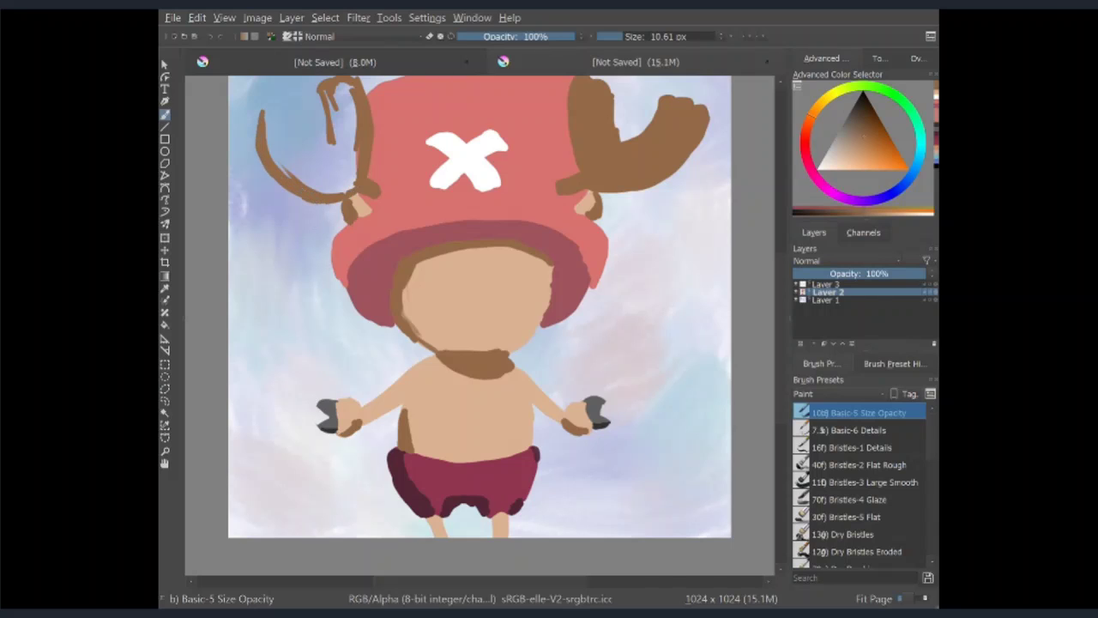
mouse_move(256, 136)
mouse_down()
mouse_move(292, 110)
mouse_move(335, 156)
mouse_up()
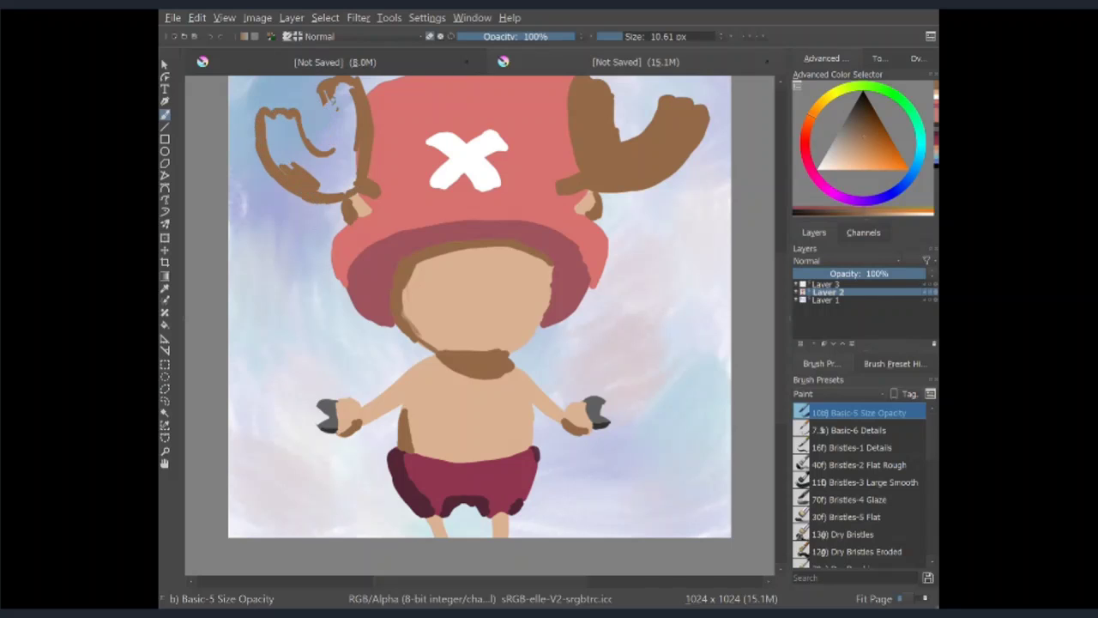
mouse_move(334, 102)
mouse_down()
mouse_move(348, 168)
mouse_move(330, 158)
mouse_up()
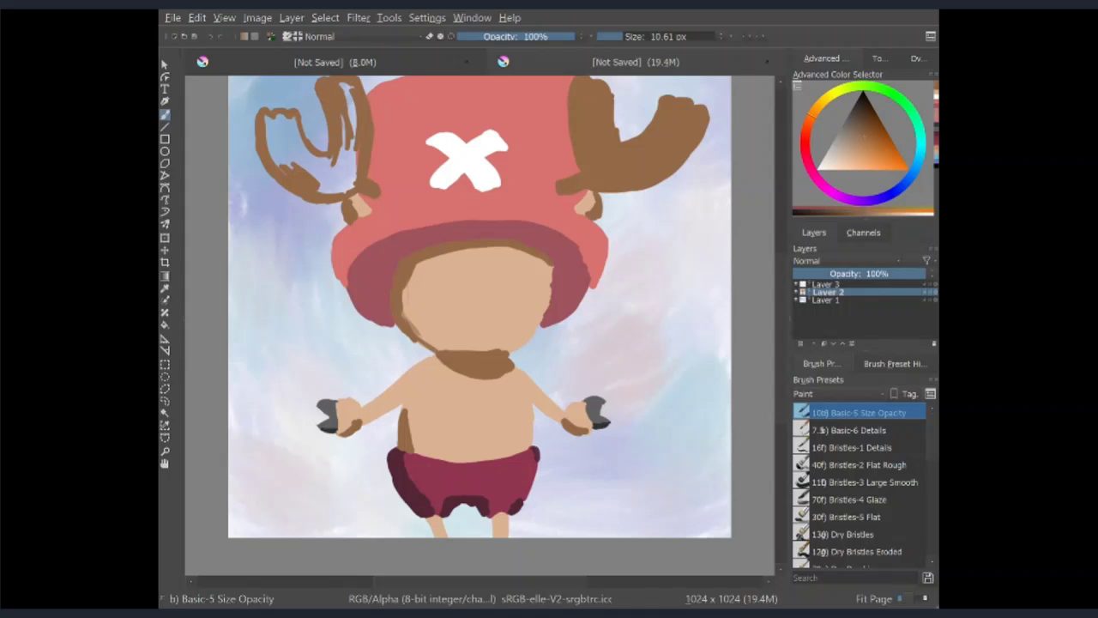
mouse_move(344, 86)
mouse_down()
mouse_move(351, 160)
mouse_move(316, 190)
mouse_up()
- Fill in the left antler with solid medium brown using a larger brush
key(bracketright)
key(bracketright)
key(bracketright)
key(bracketright)
mouse_move(314, 120)
mouse_down()
mouse_move(267, 172)
mouse_move(319, 165)
mouse_up()
- Paint dark brown shadows along the base and inner fork of both antlers with a 9.91 px brush
key(bracketleft)
key(bracketleft)
key(bracketleft)
key(bracketleft)
drag(559, 188, 603, 189)
mouse_move(578, 151)
mouse_down()
mouse_move(592, 179)
mouse_move(658, 190)
mouse_up()
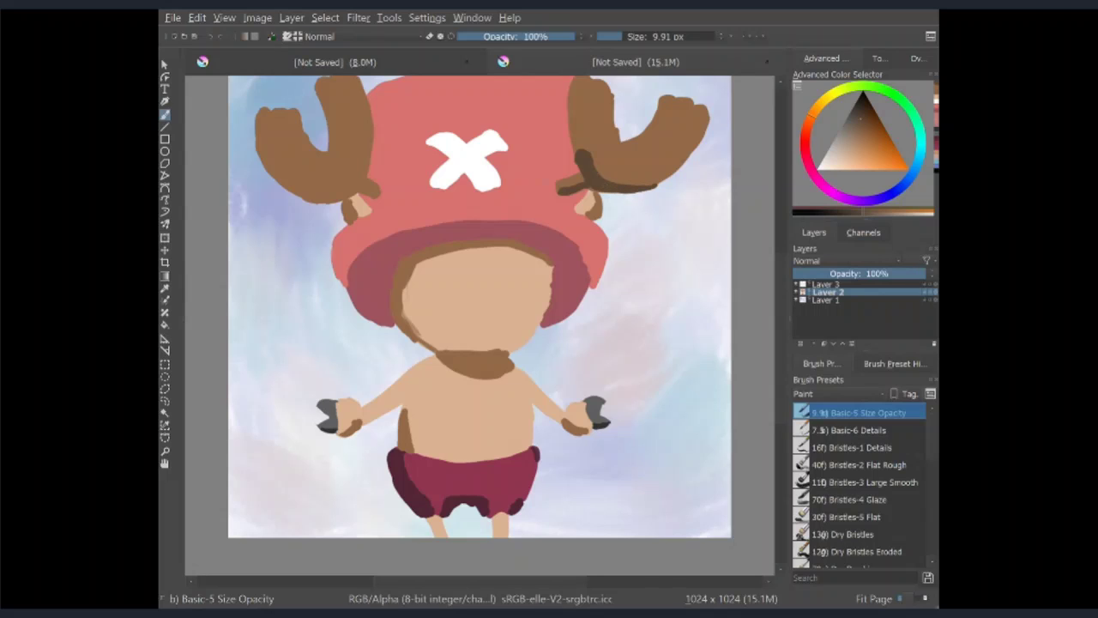
key(ctrl+z)
drag(358, 185, 377, 198)
drag(368, 161, 356, 190)
key(ctrl+z)
drag(362, 170, 348, 194)
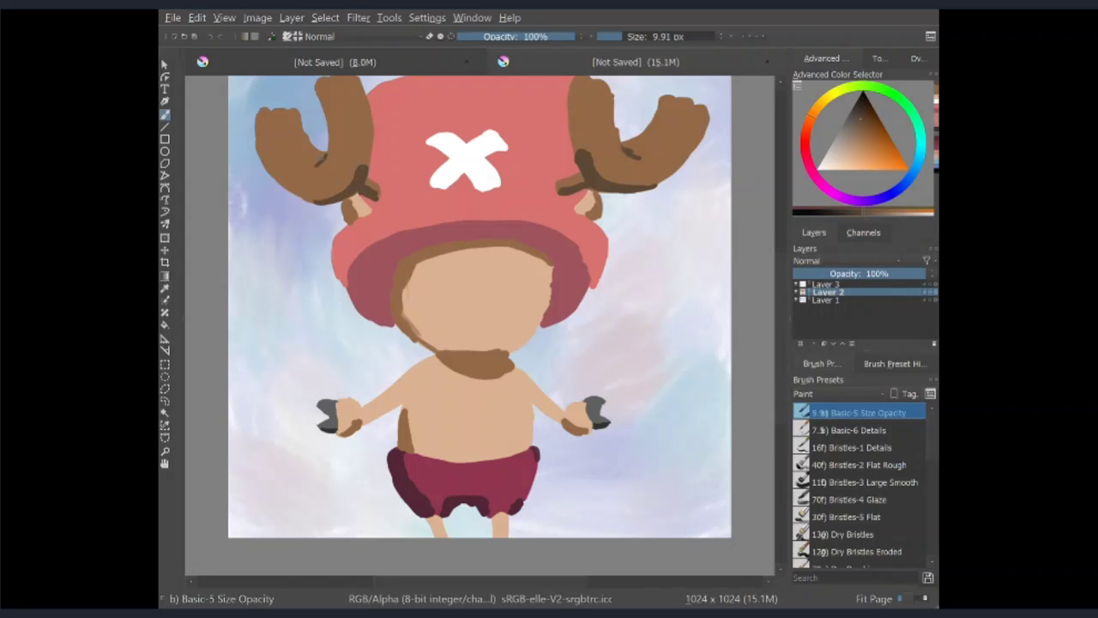
- Add a small white and grey patch at the right antler's base and a dark red shadow on the hat beside the left antler
ctrl+click(695, 158)
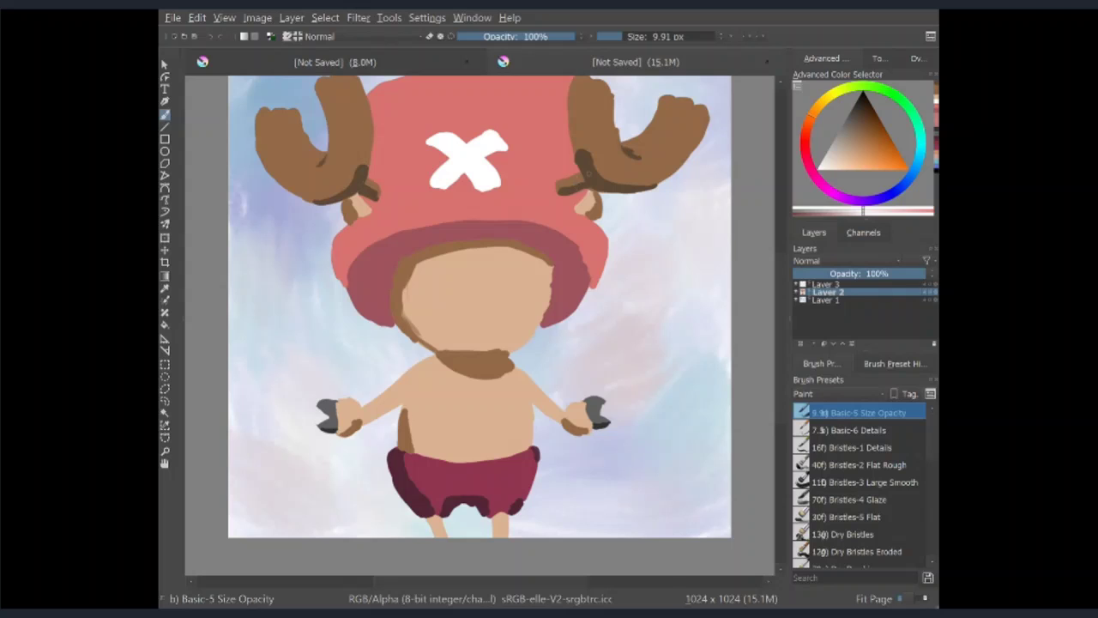
click(844, 130)
ctrl+click(573, 182)
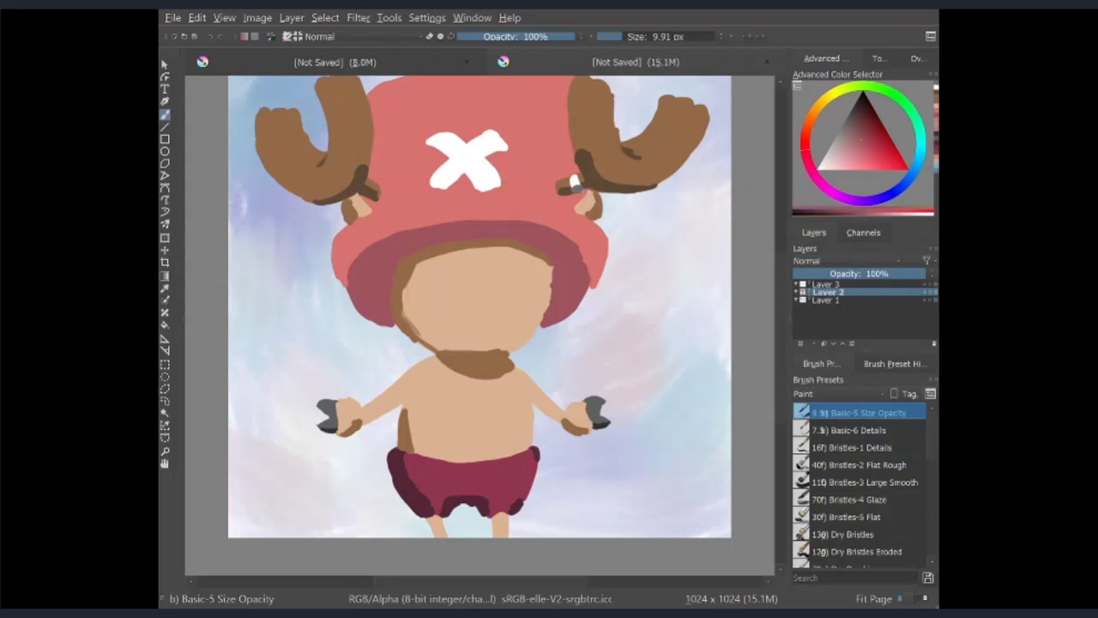
drag(372, 165, 382, 190)
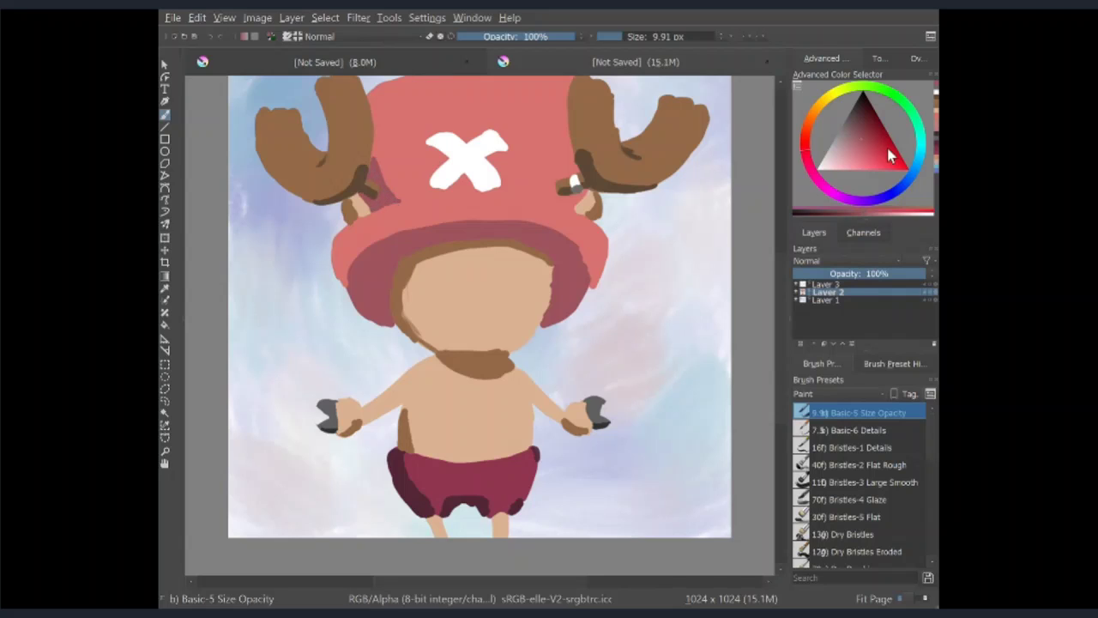
- Paint curved closed eyes and short arched eyebrows in black on the face with a 4.13 px brush
key(d)
mouse_move(503, 250)
mouse_down()
mouse_move(530, 254)
mouse_move(525, 283)
mouse_up()
key(ctrl+z)
key([)
key([)
key([)
drag(420, 290, 445, 287)
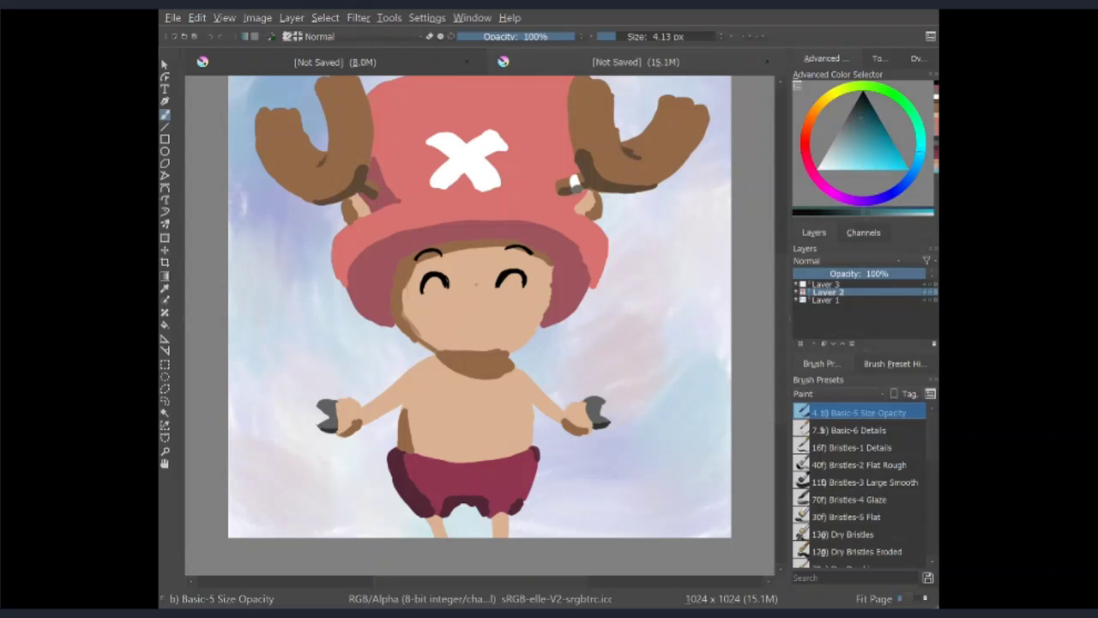
- Paint a small teal nose and draw a black line down from it into a wide curved smile
click(473, 303)
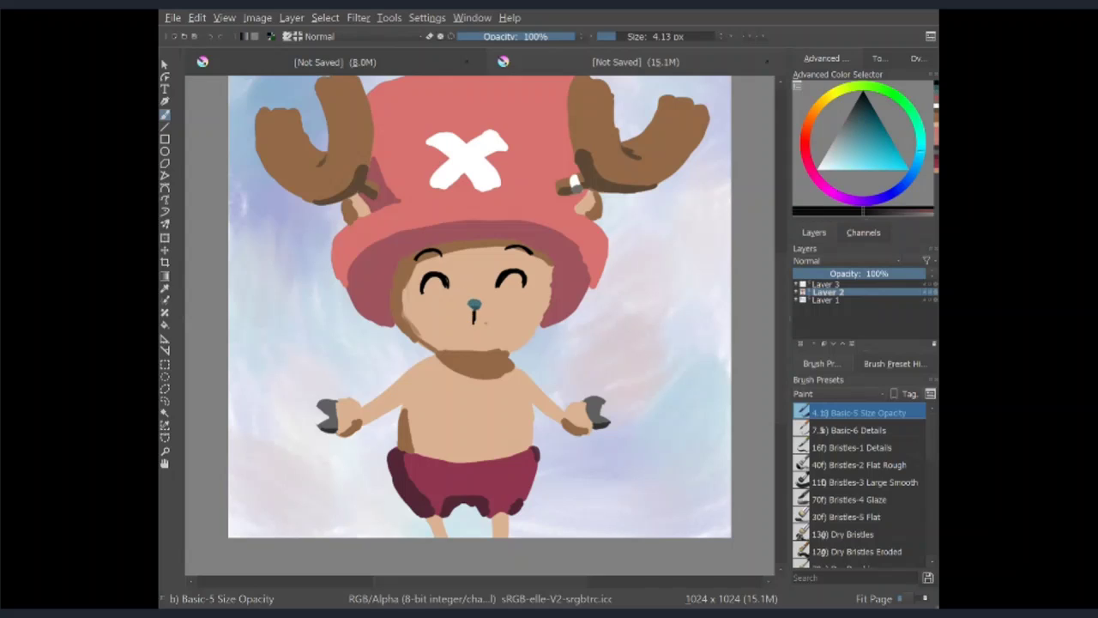
drag(475, 319, 515, 311)
drag(436, 320, 505, 326)
- Fill the smile with white and divide it into teeth with thin black lines using a 2.78 px brush
key(x)
key(bracketright)
key(bracketright)
key(bracketright)
key(x)
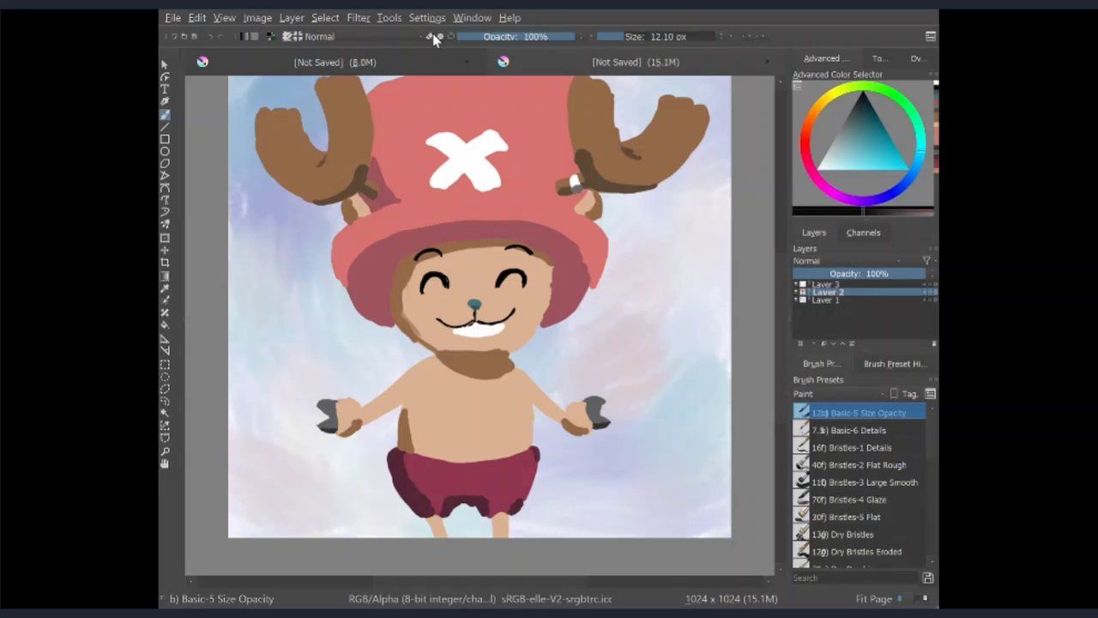
key(bracketleft)
key(bracketleft)
key(bracketleft)
key(bracketleft)
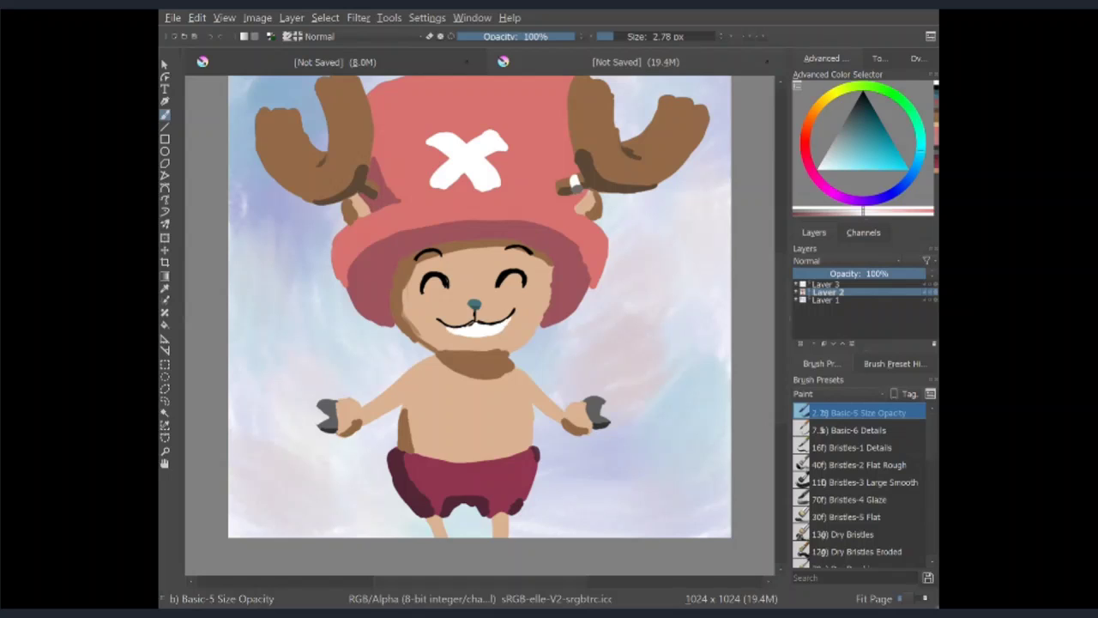
key(x)
drag(477, 321, 486, 335)
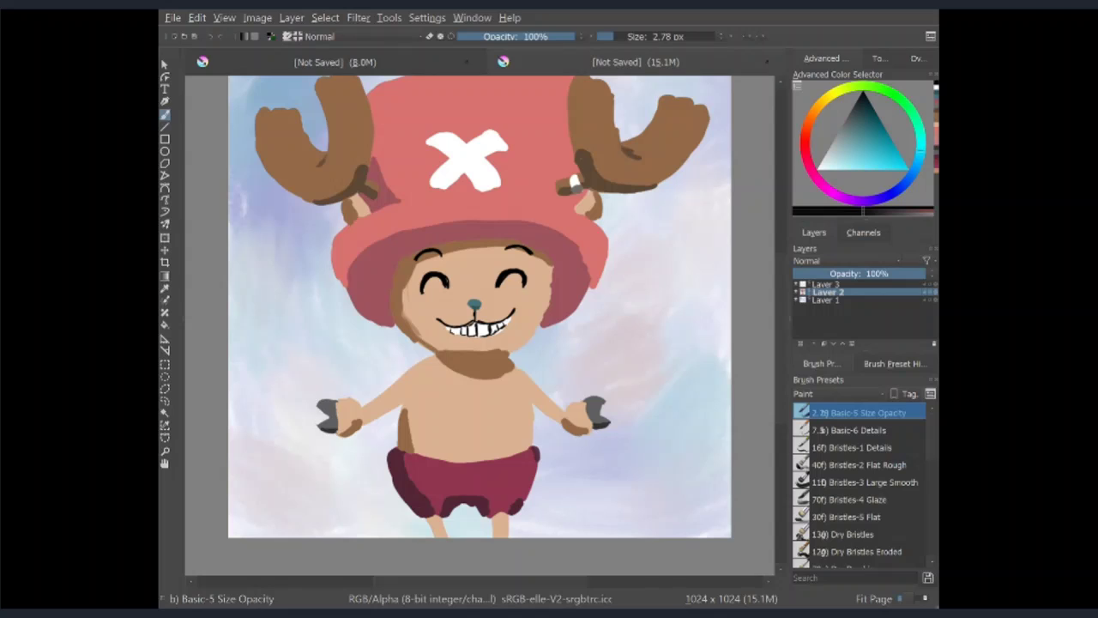
- Add thin black hatch marks on the hat, face and chest on Layer 3 with a 1.66 px brush
key(bracketleft)
key(bracketleft)
drag(589, 83, 595, 168)
key(ctrl+z)
- Streak dark brown shading along both antlers using the Wet Textured Soft brush at 7.14 px and 68% opacity
click(894, 363)
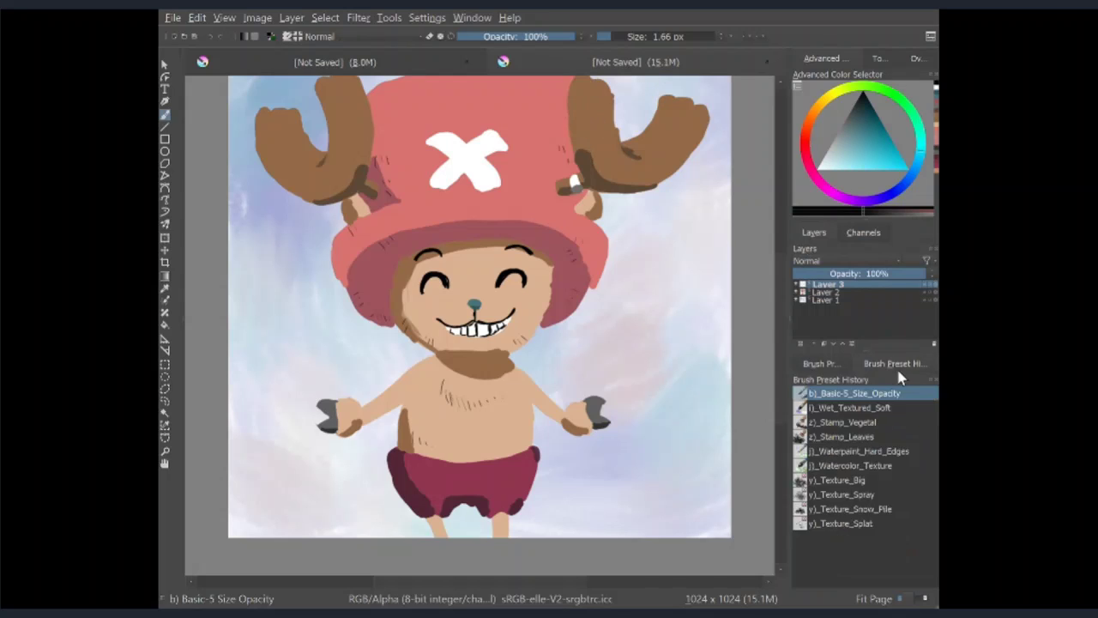
click(850, 408)
key(bracketleft)
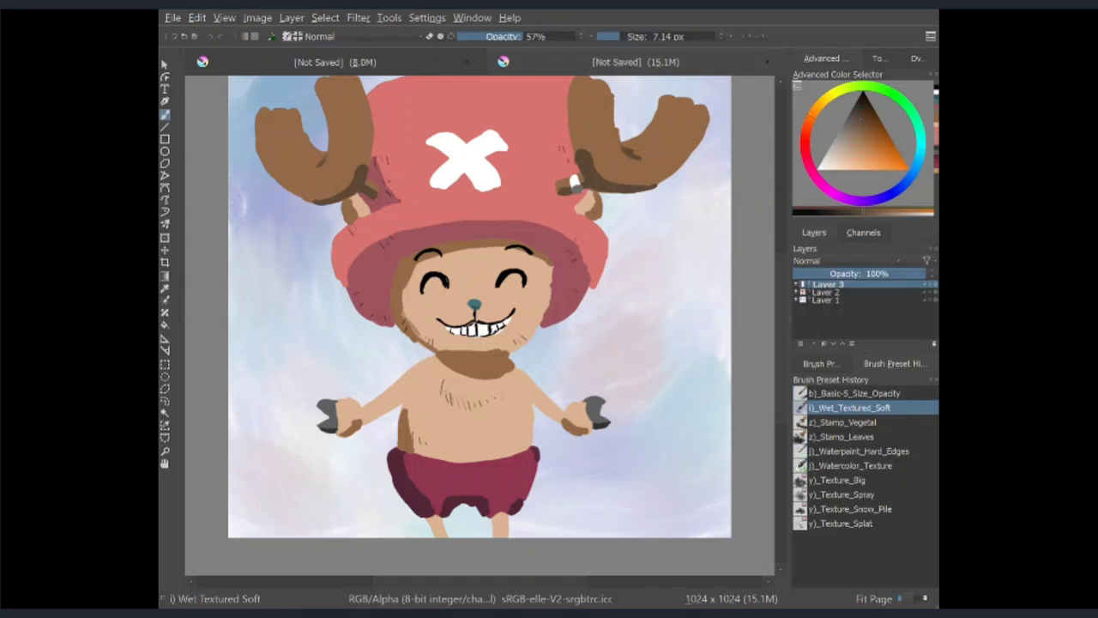
drag(616, 110, 616, 129)
key(o)
key(o)
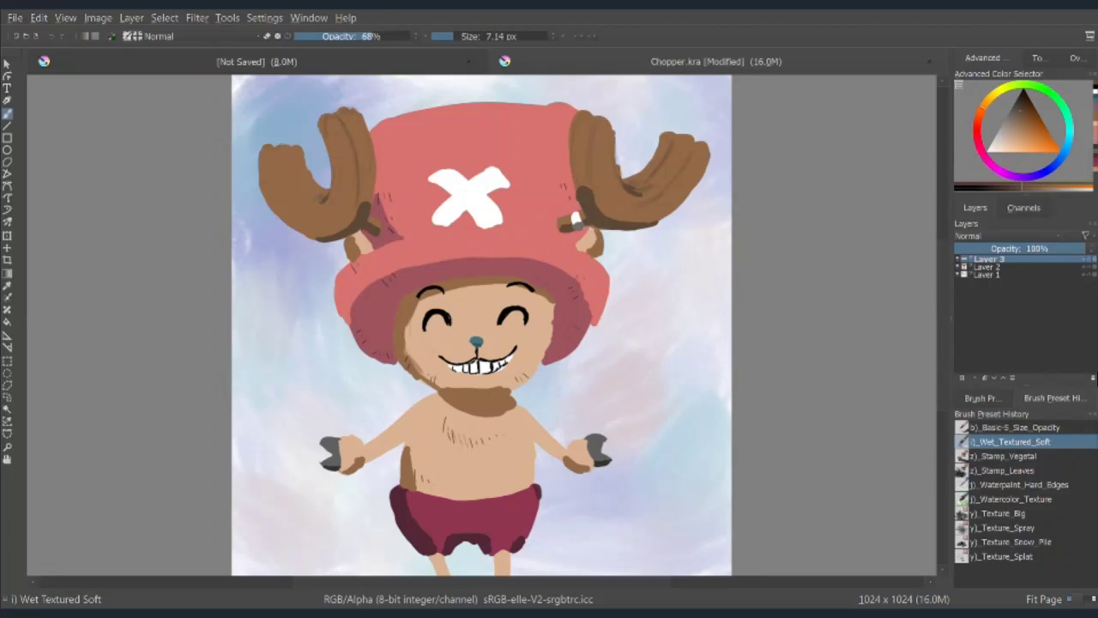
drag(283, 146, 296, 199)
drag(643, 193, 657, 200)
drag(629, 153, 655, 175)
drag(615, 118, 612, 160)
- Choose lighter colours and brush soft highlights along the prongs of both antlers
click(1092, 128)
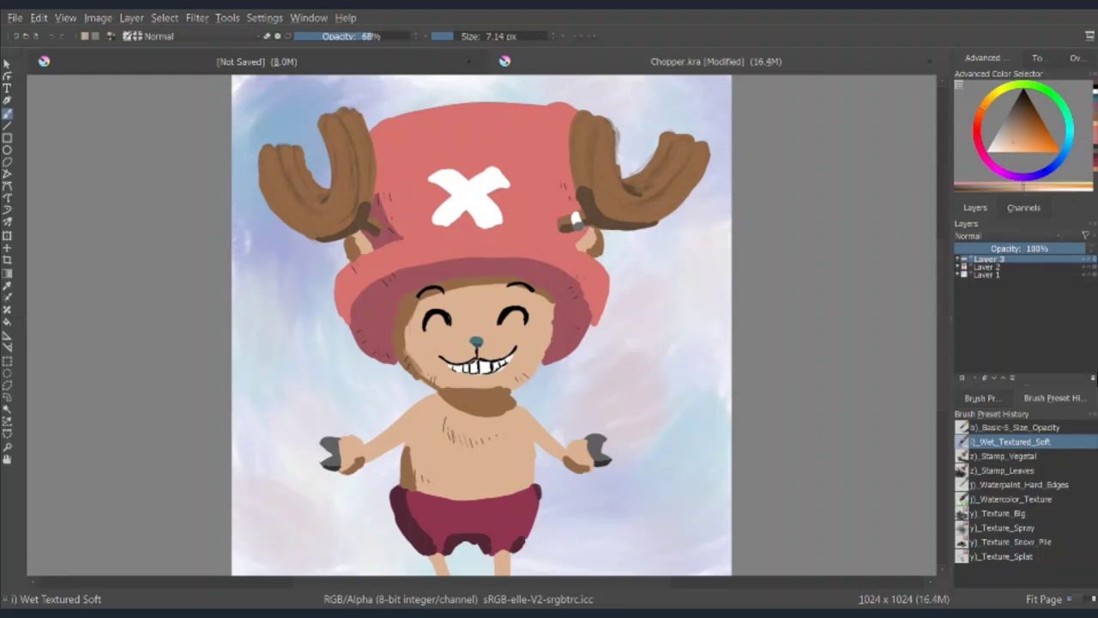
click(1015, 143)
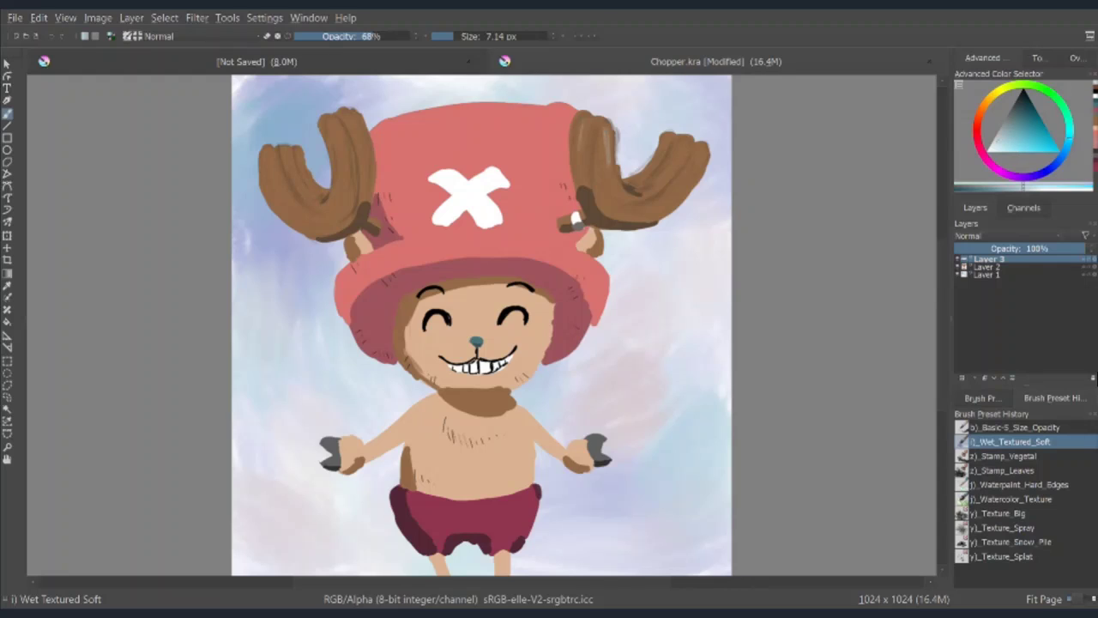
drag(361, 116, 350, 148)
drag(330, 211, 302, 227)
drag(353, 180, 352, 212)
- Shade the hat brim's underside in dark red and add pale highlights along the brim and crown
key(x)
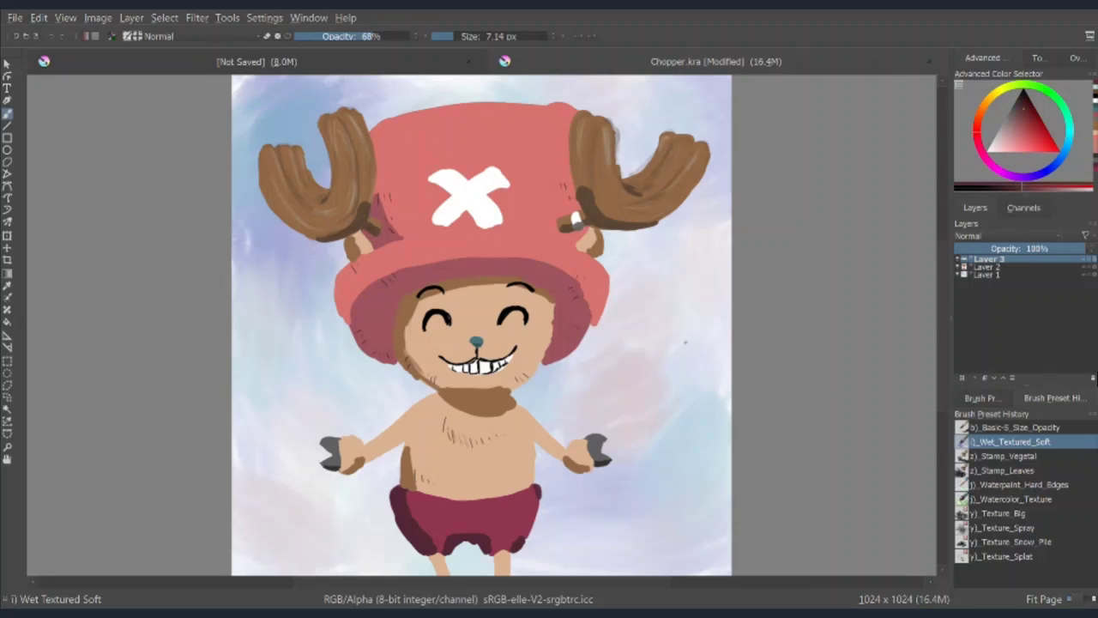
key(x)
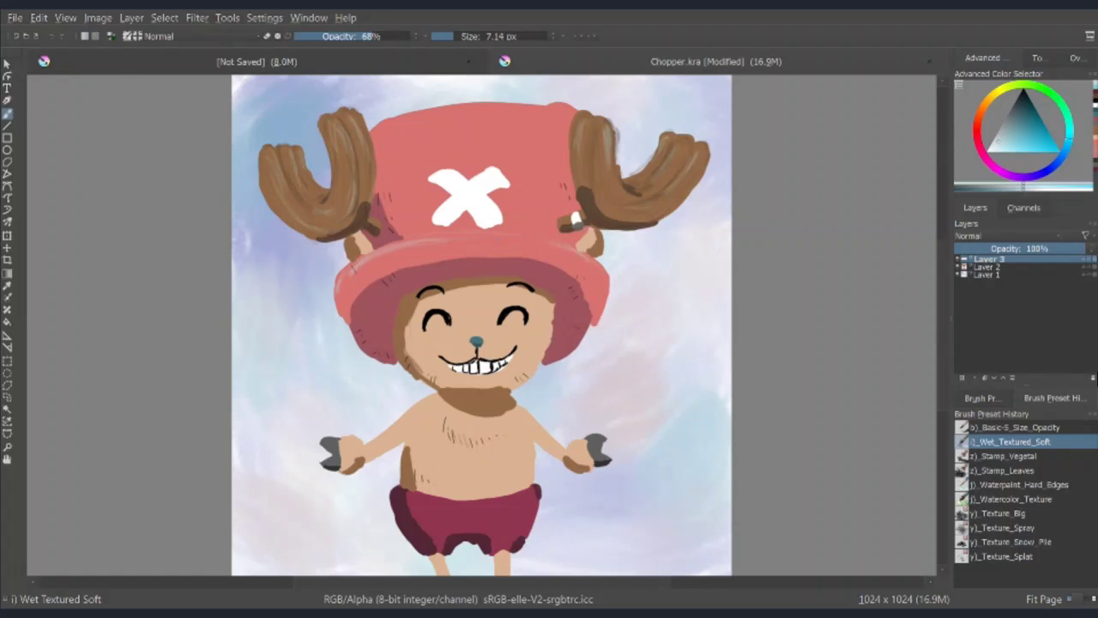
key(x)
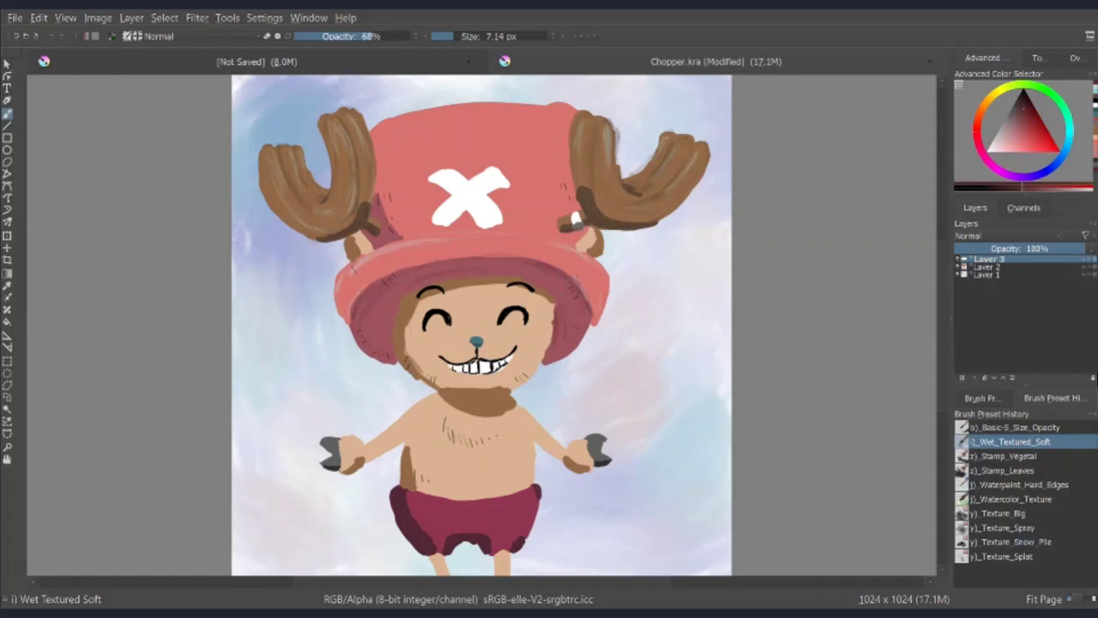
key(x)
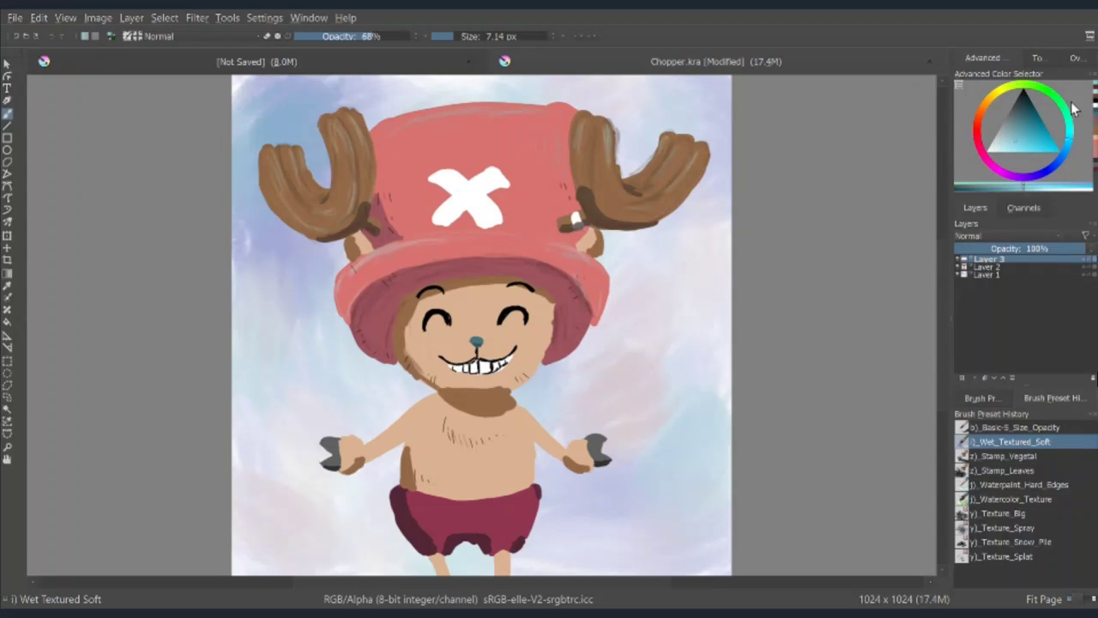
key(x)
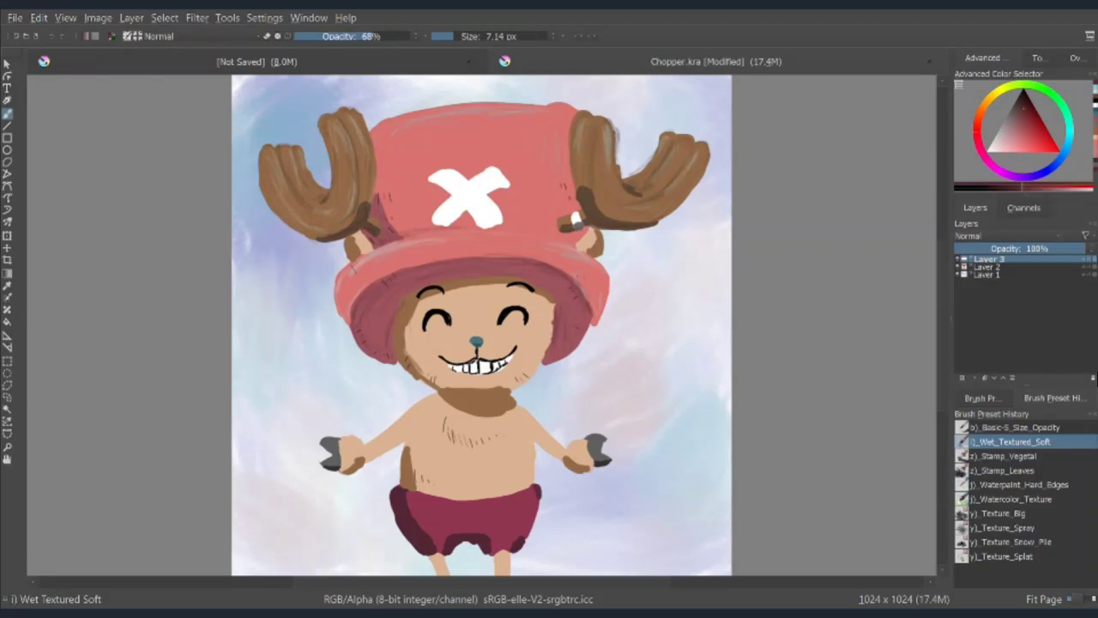
- Add soft dark shading around the white X and where the crown meets the brim
drag(549, 241, 568, 237)
drag(435, 225, 479, 211)
drag(484, 191, 506, 188)
drag(439, 194, 452, 182)
key(x)
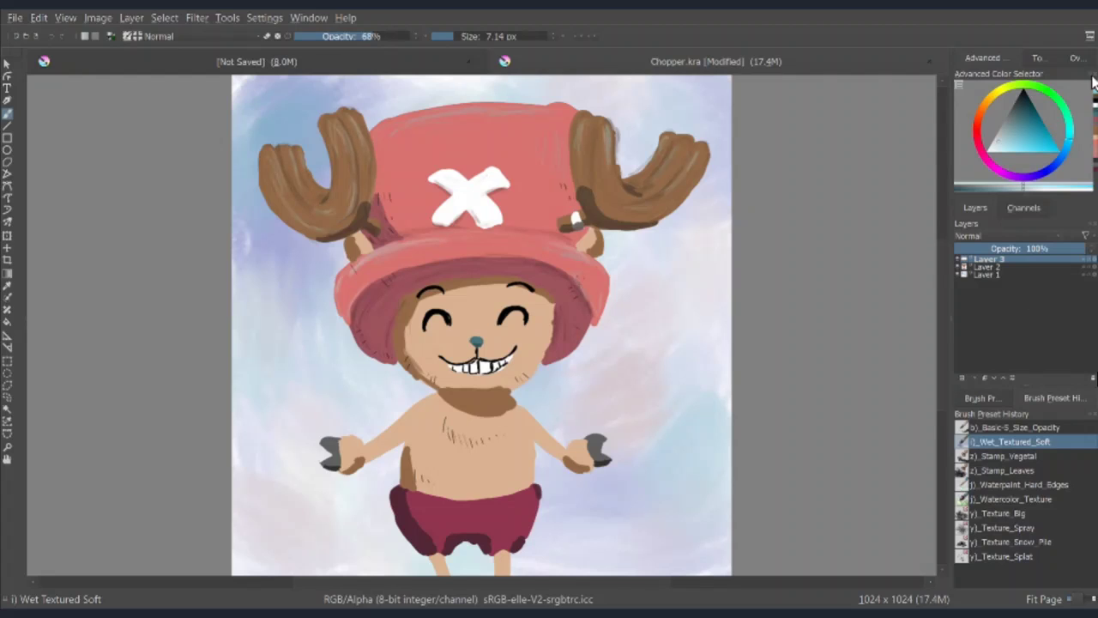
key(x)
- Shade the upper and left edges of the face with dark strokes, enlarging the brush to 20.03 px
drag(408, 290, 421, 295)
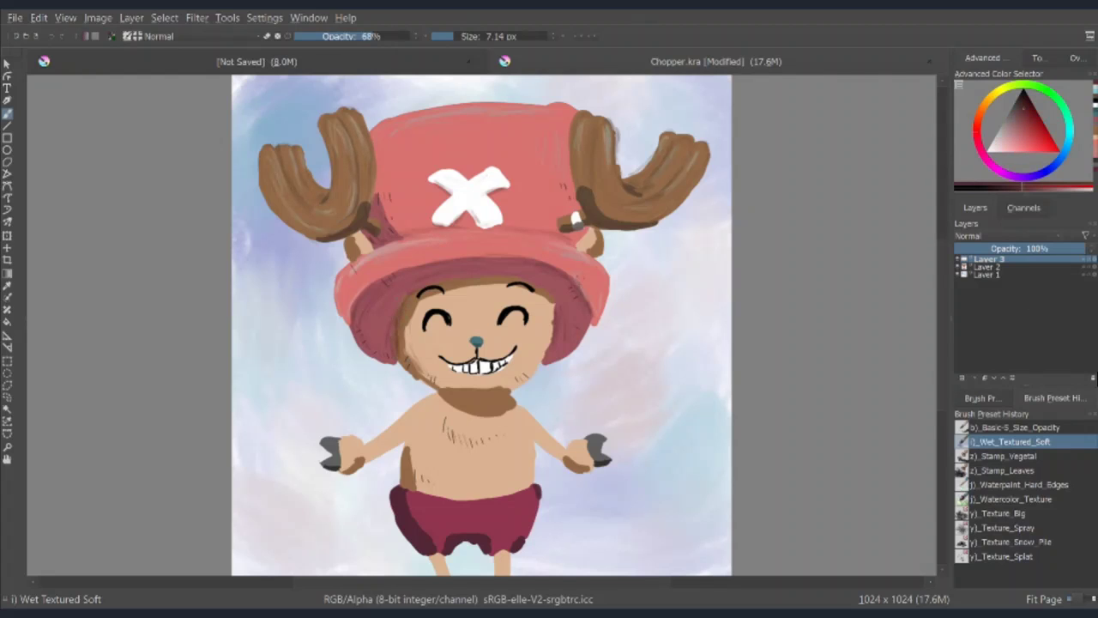
drag(513, 278, 542, 287)
drag(426, 309, 420, 333)
key(bracketright)
key(bracketright)
key(bracketright)
key(bracketright)
key(bracketright)
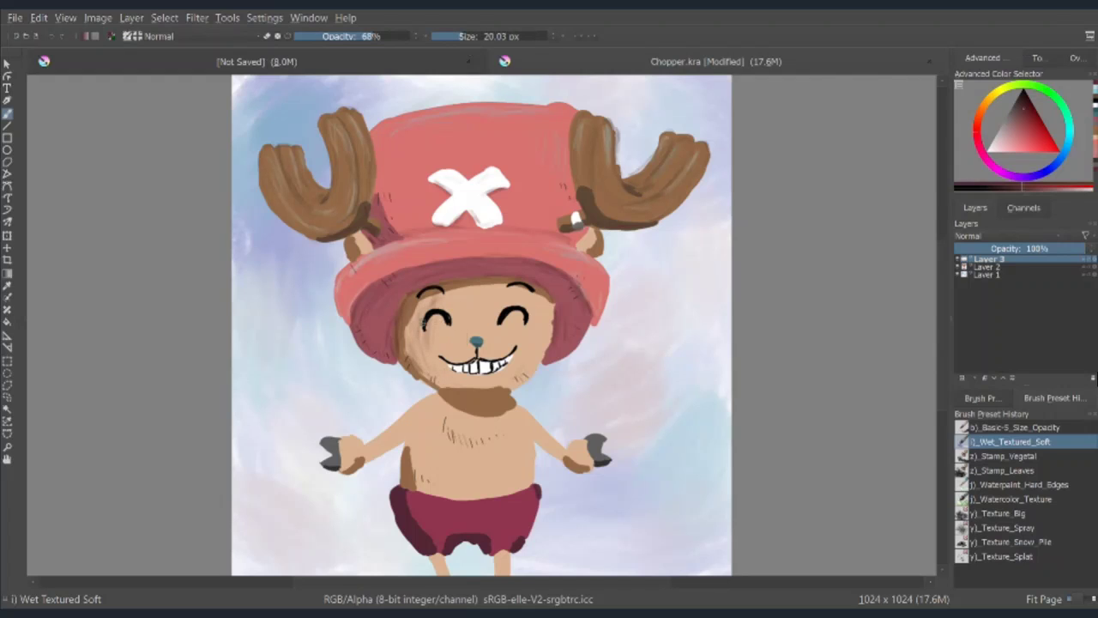
- Blend light and tan strokes over the face shading to soften it
ctrl+click(641, 249)
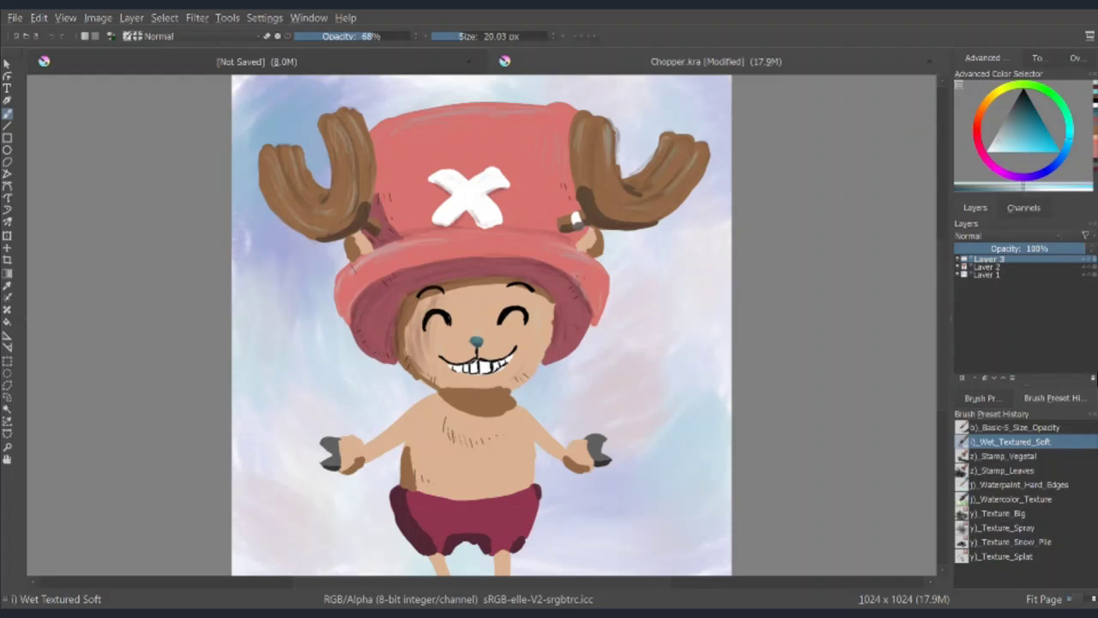
ctrl+click(661, 171)
click(410, 36)
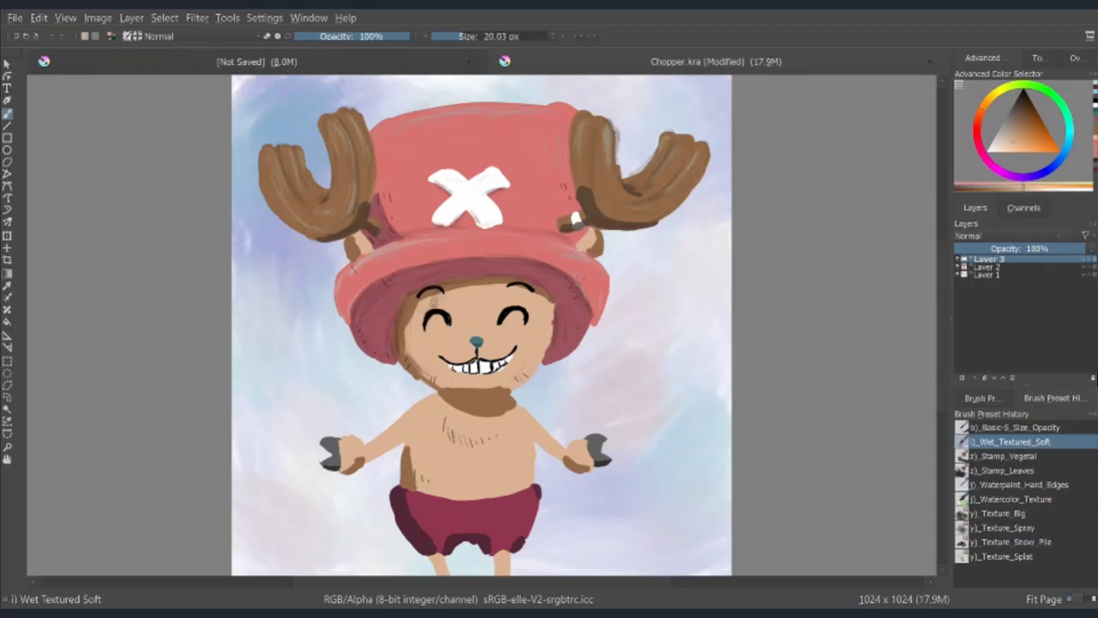
- Brush dark shading over the neck fur and chest at 68% opacity, and add pale highlights to the arms and hooves
ctrl+click(521, 384)
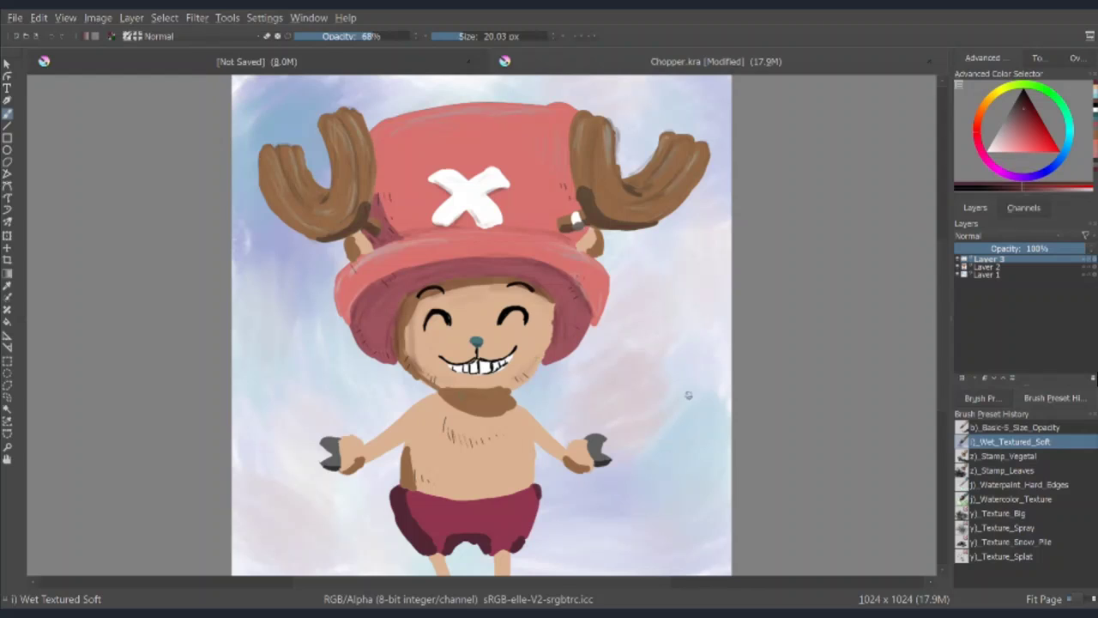
mouse_move(453, 397)
mouse_down()
mouse_move(513, 395)
mouse_move(491, 406)
mouse_up()
mouse_move(451, 475)
mouse_down()
mouse_move(429, 481)
mouse_move(481, 438)
mouse_move(434, 425)
mouse_move(459, 429)
mouse_up()
ctrl+click(329, 431)
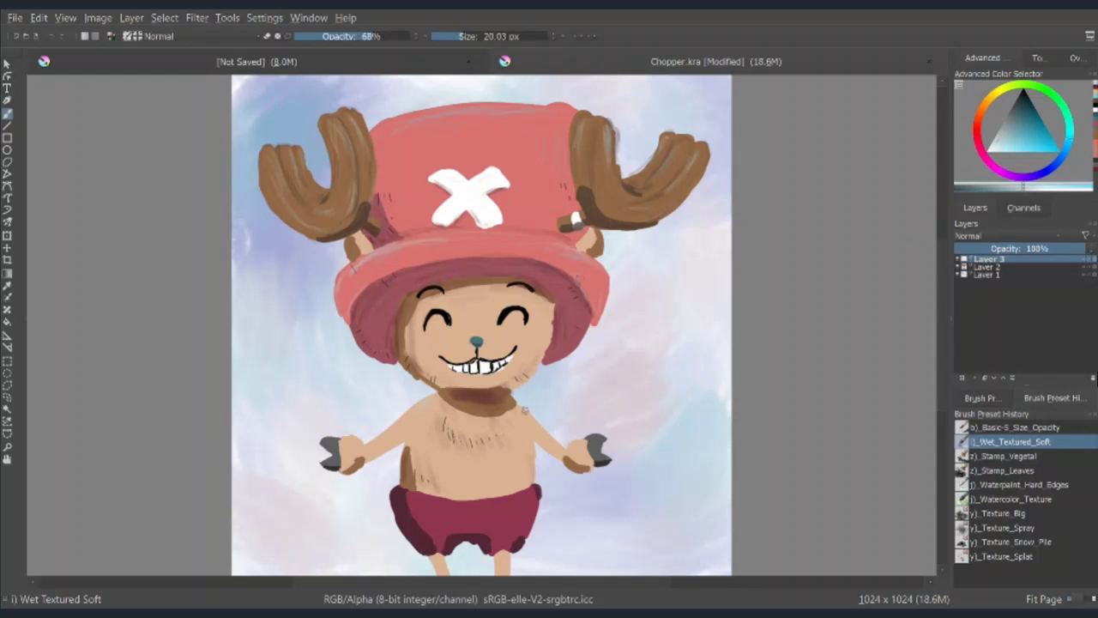
ctrl+click(539, 474)
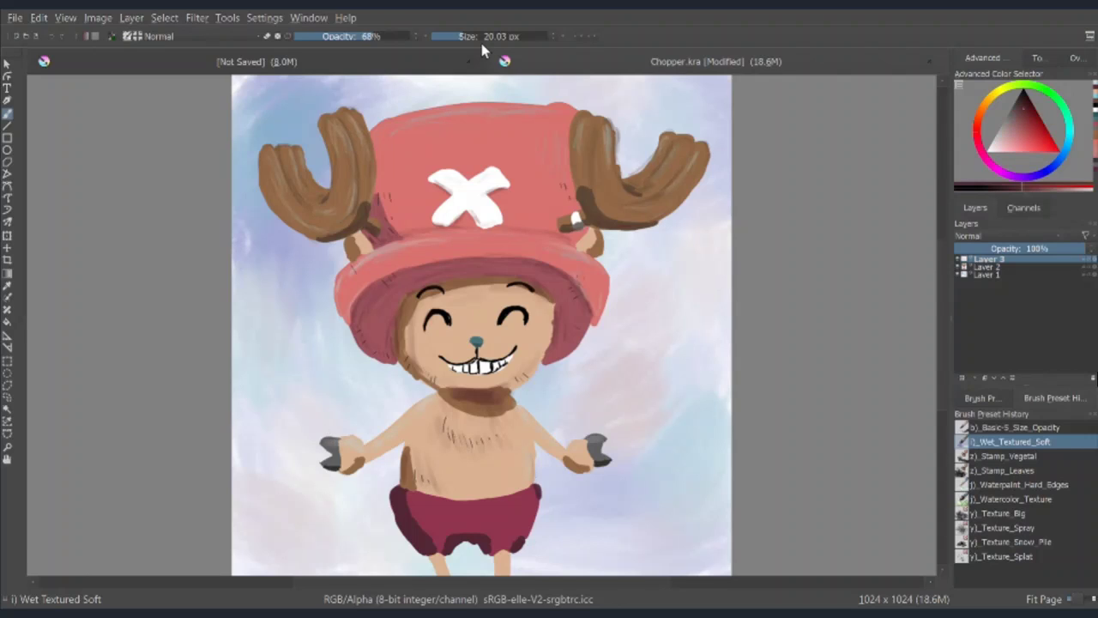
- Shade the arms and shorts with a 14.16 px brush, and brush pale highlights onto the shorts
key(bracketleft)
key(bracketleft)
drag(326, 464, 371, 470)
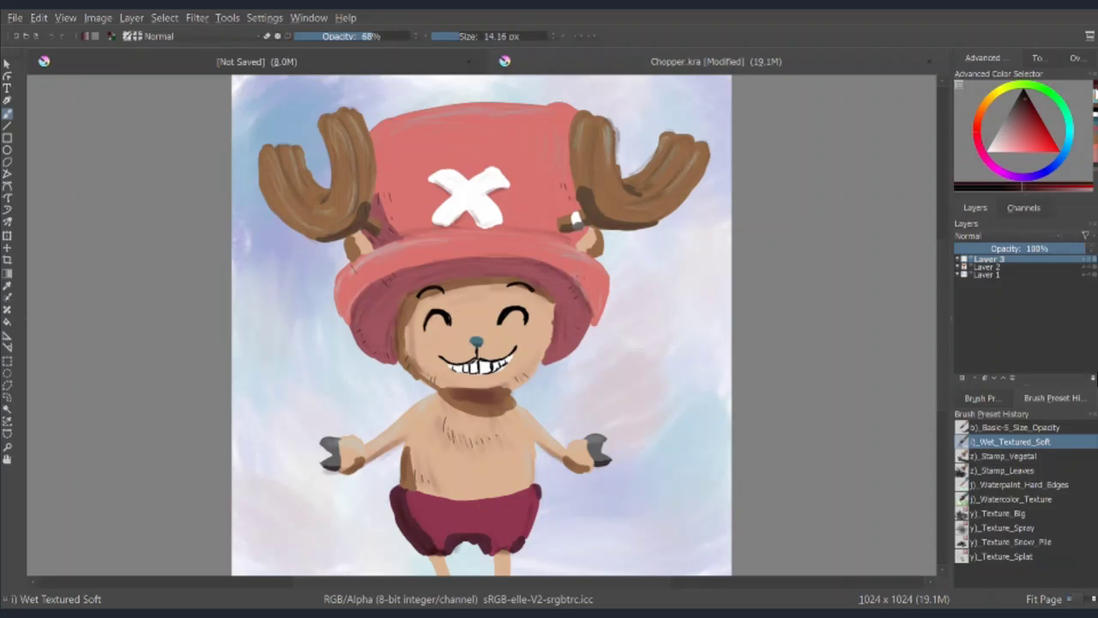
ctrl+click(504, 547)
drag(525, 505, 527, 528)
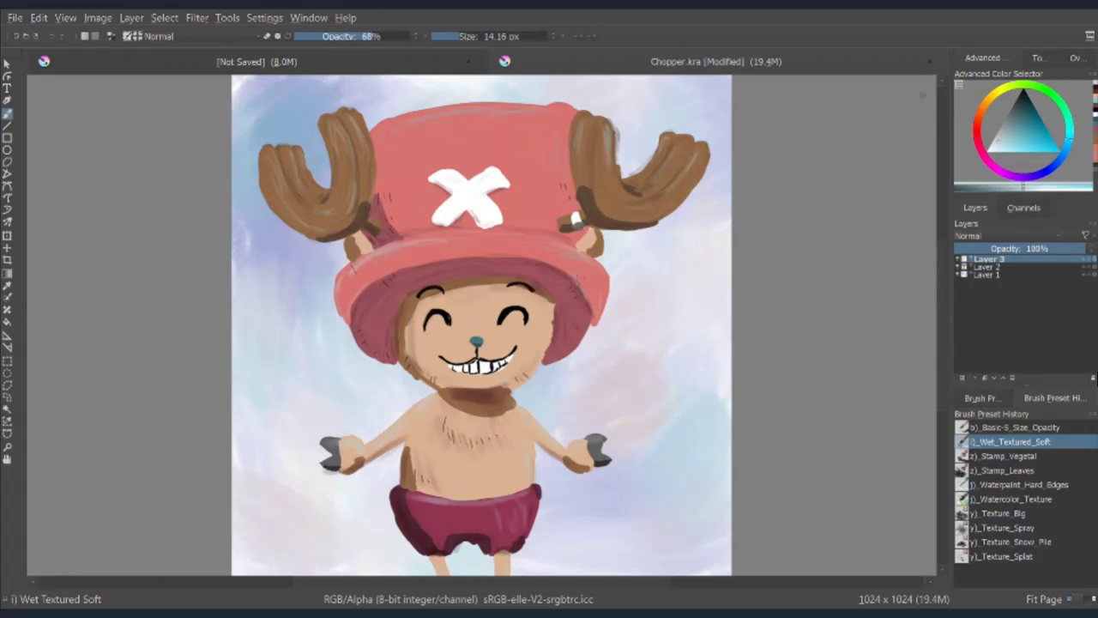